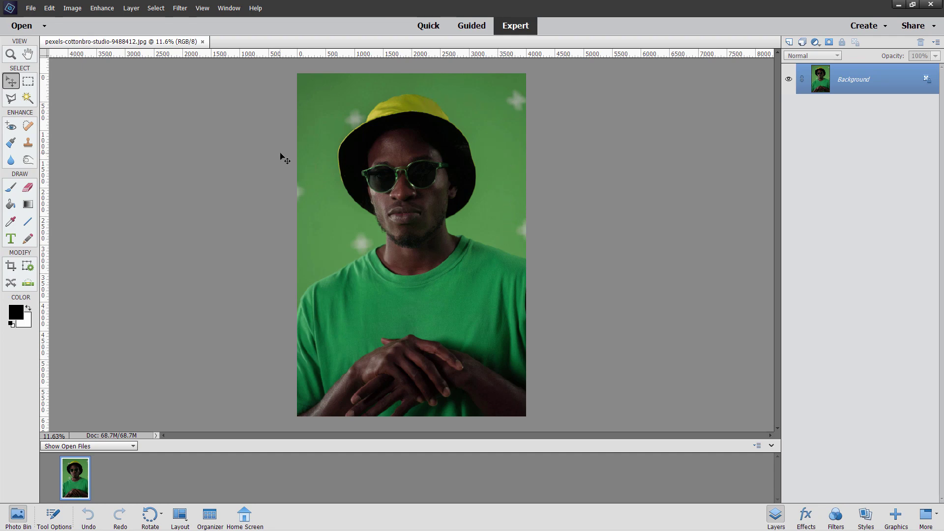
Step: Zoom to 50% beside the chin, sample the backdrop green and dab it on with the Brush
left_click(10, 54)
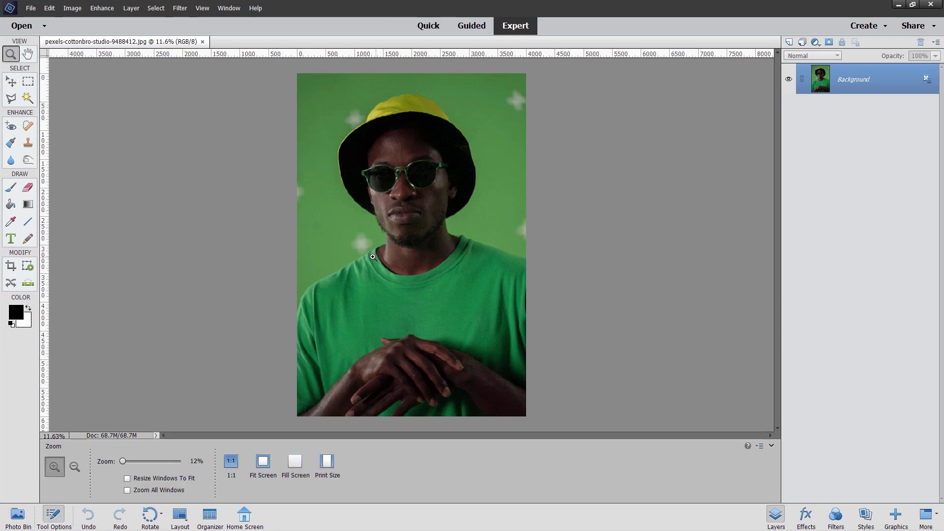
left_click(358, 252)
left_click(358, 251)
left_click(358, 251)
left_click(359, 250)
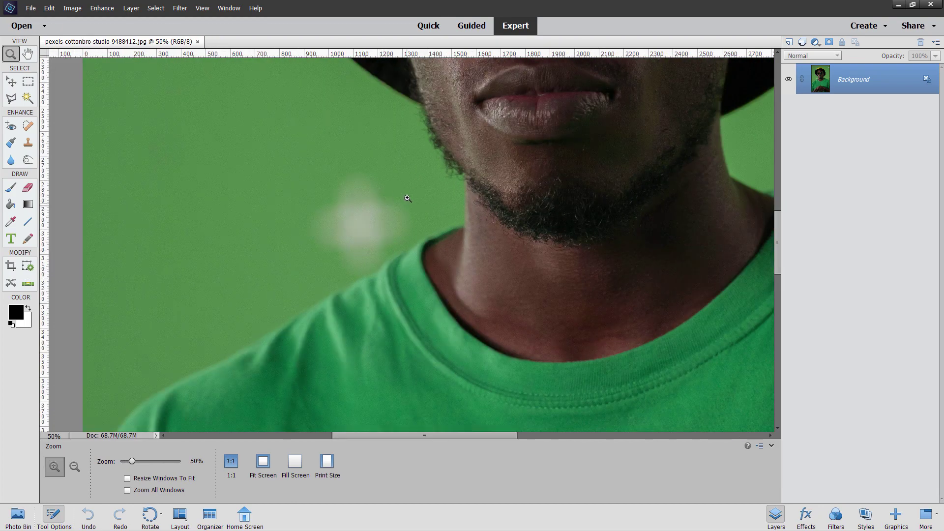
left_click(10, 222)
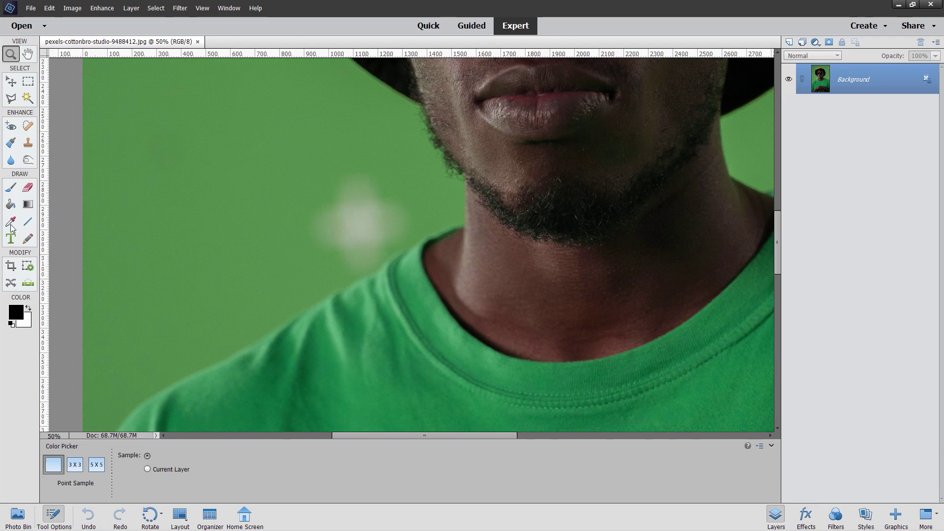
left_click(232, 184)
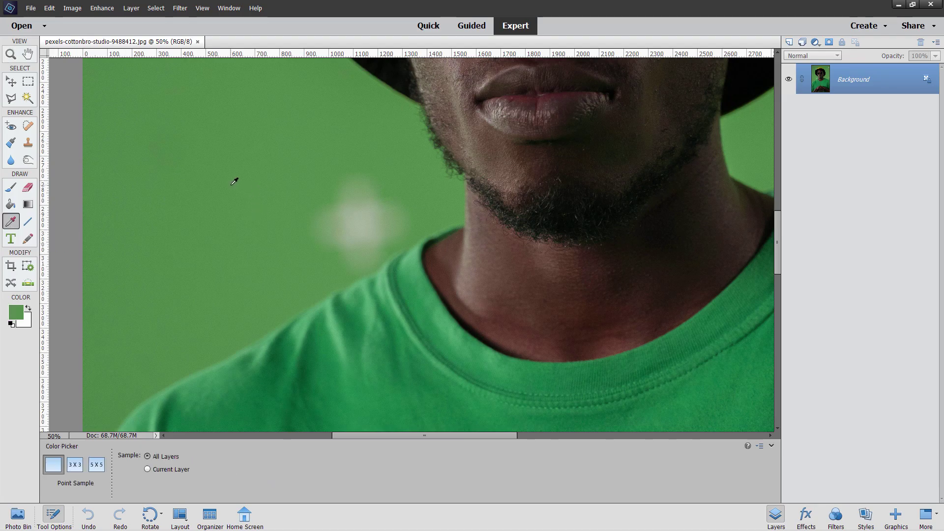
left_click(11, 187)
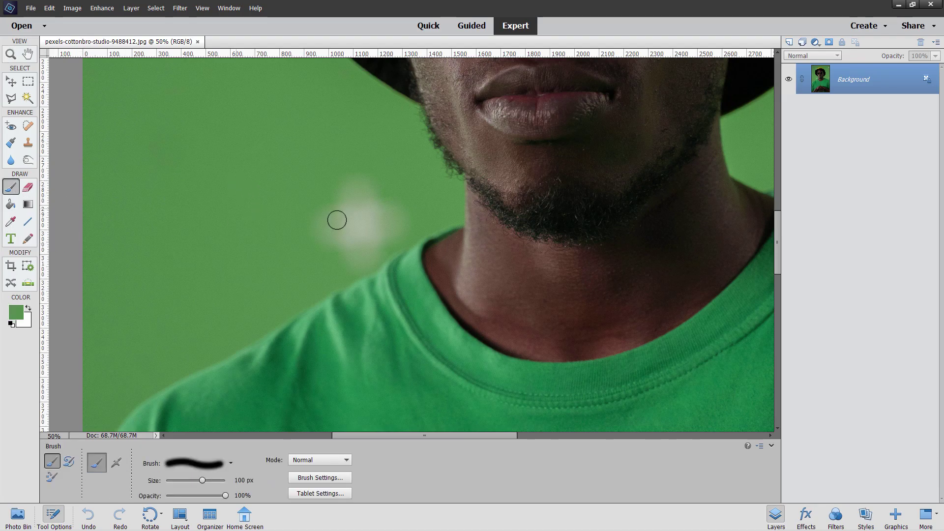
left_click(335, 220)
Step: Duplicate the Background layer as a Background copy layer
right_click(853, 85)
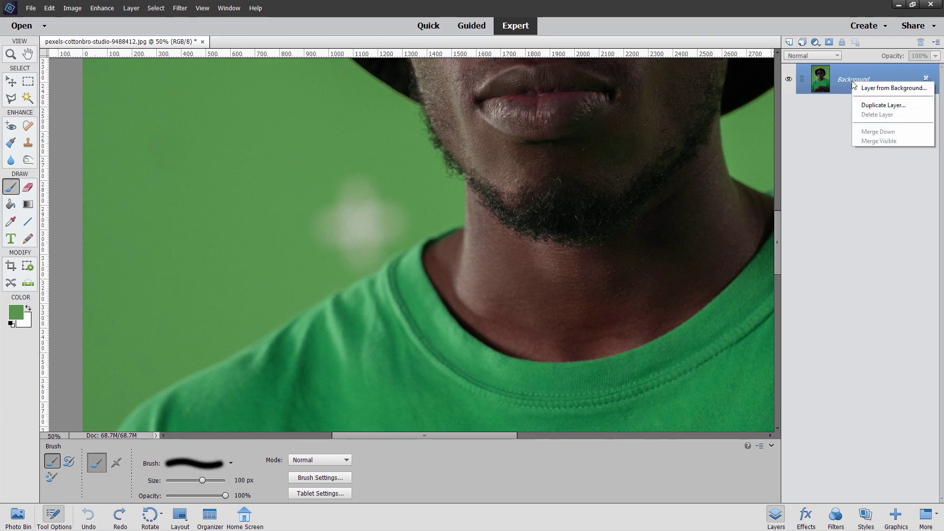
left_click(881, 105)
left_click(560, 161)
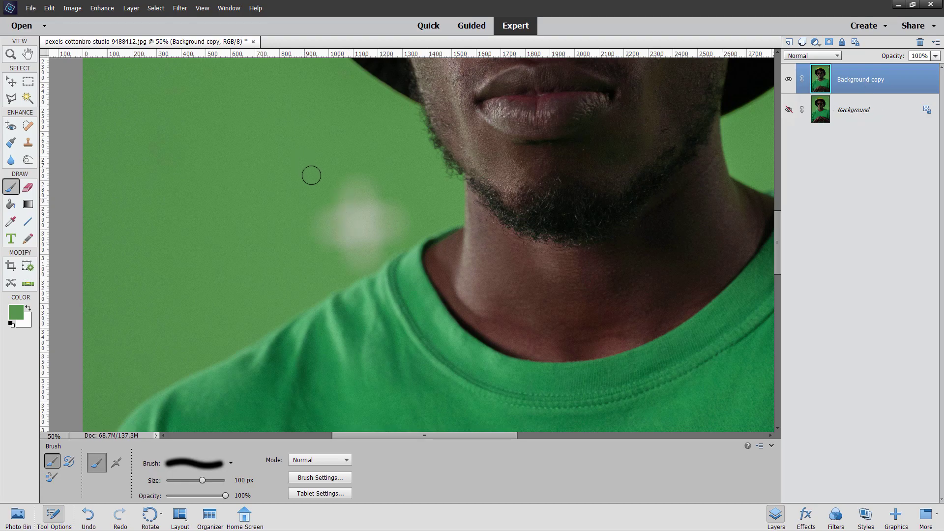
Step: Paint green over the white blob by the chin, then resample green and pan to the hat top
mouse_move(299, 222)
left_mouse_down()
mouse_move(355, 174)
mouse_move(346, 223)
mouse_move(325, 242)
mouse_move(320, 233)
mouse_move(336, 235)
mouse_move(354, 269)
mouse_move(398, 236)
mouse_move(402, 212)
mouse_move(348, 268)
mouse_move(401, 190)
mouse_move(395, 181)
mouse_move(367, 200)
left_mouse_up()
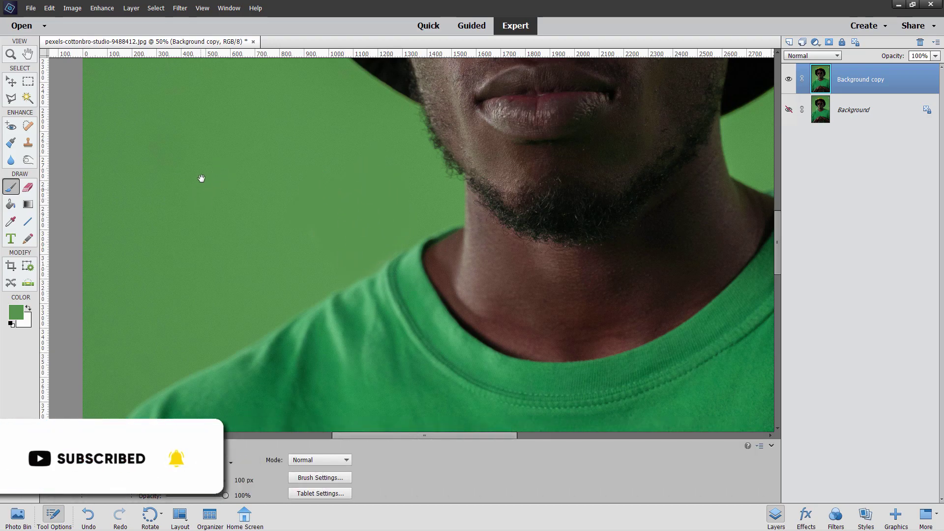
scroll(204, 177, "up", 5)
left_click_drag(235, 238, 293, 318)
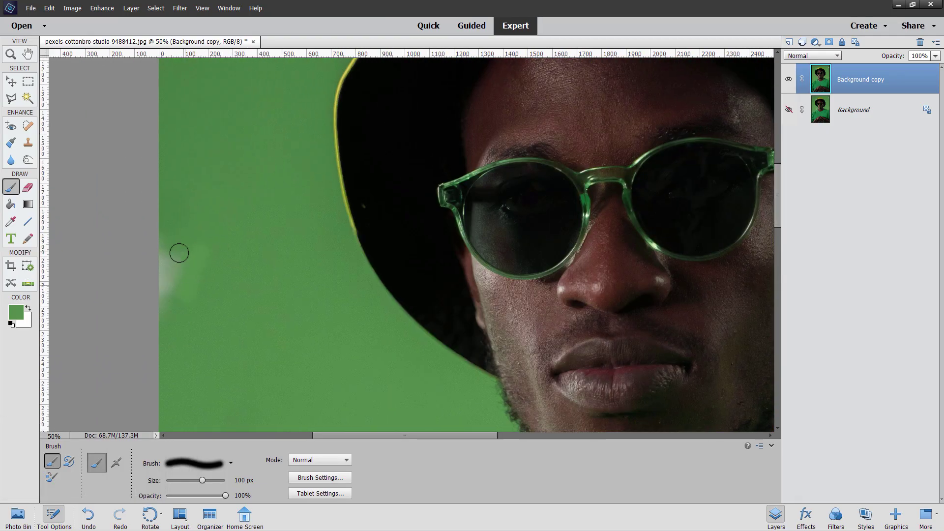
left_click(12, 222)
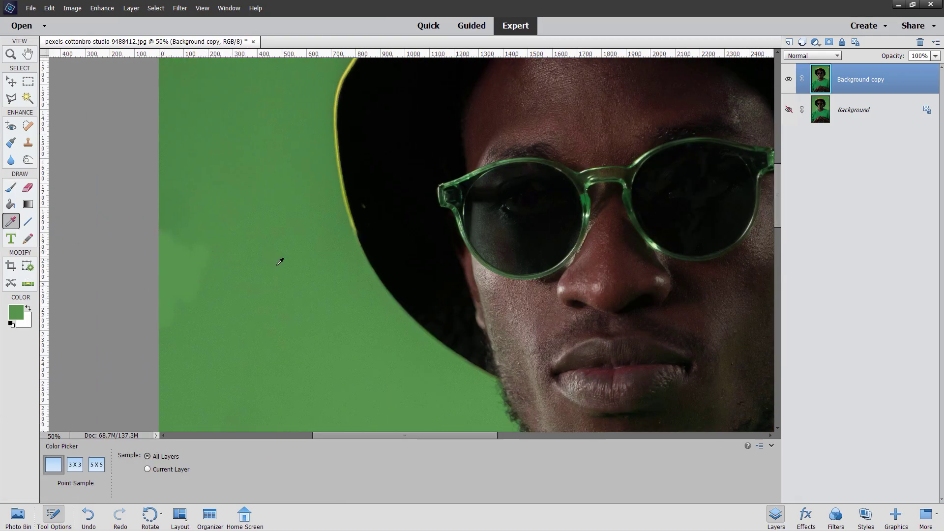
left_click(10, 188)
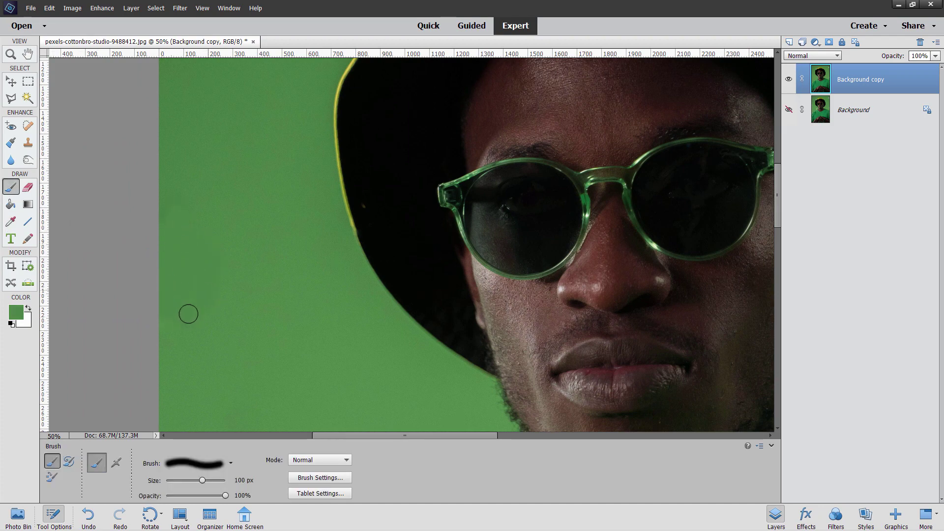
mouse_move(223, 254)
left_mouse_down()
mouse_move(229, 287)
mouse_move(231, 200)
mouse_move(251, 205)
mouse_move(217, 234)
mouse_move(149, 206)
left_mouse_up()
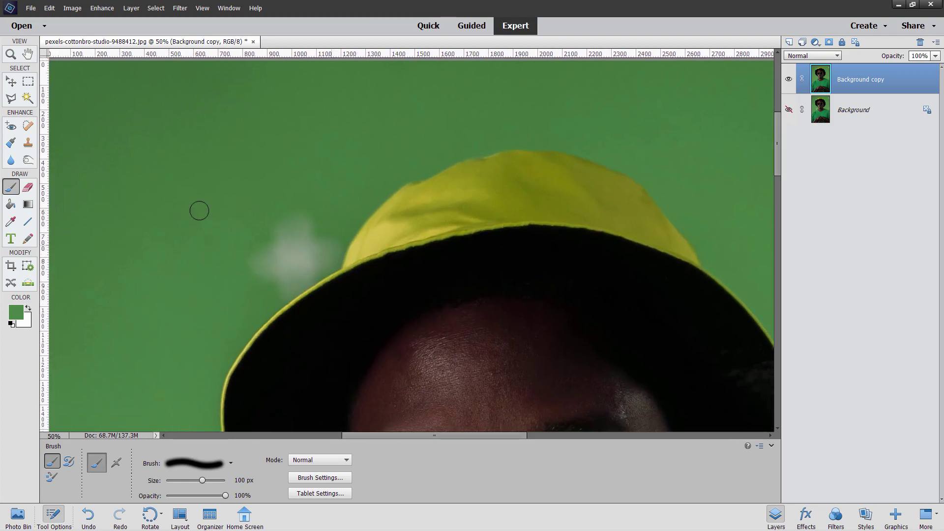
Step: Trace a Polygonal Lasso selection from the hat brim around the blob area, closing at the start
left_click(12, 101)
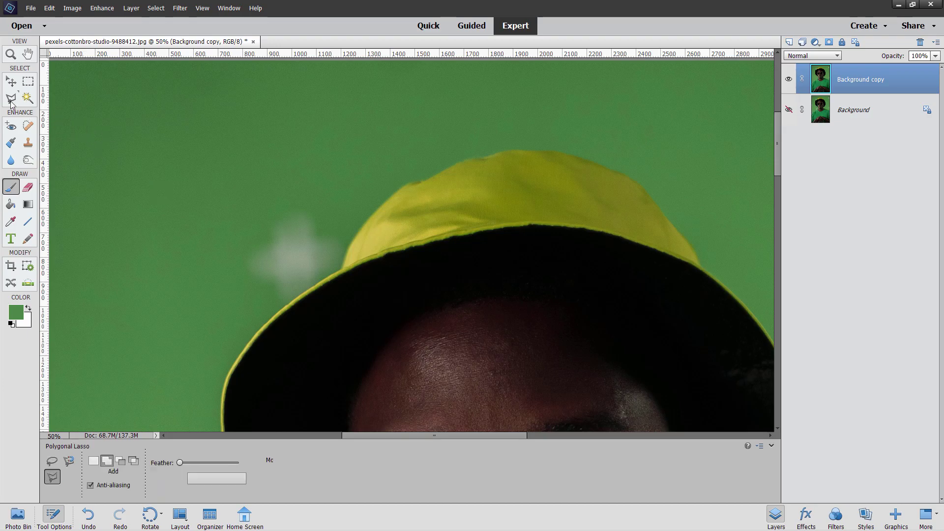
left_click(252, 338)
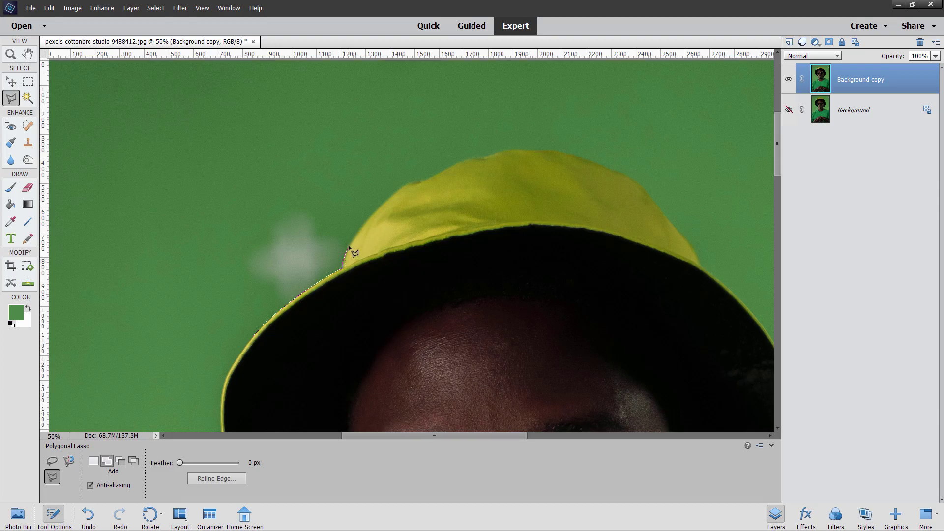
left_click(375, 213)
left_click(395, 100)
left_click(186, 112)
left_click(135, 299)
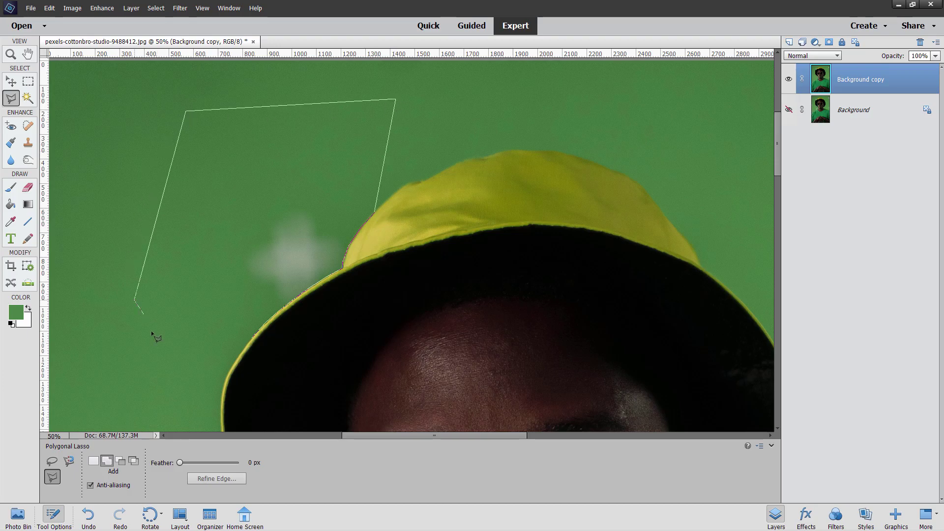
left_click(253, 339)
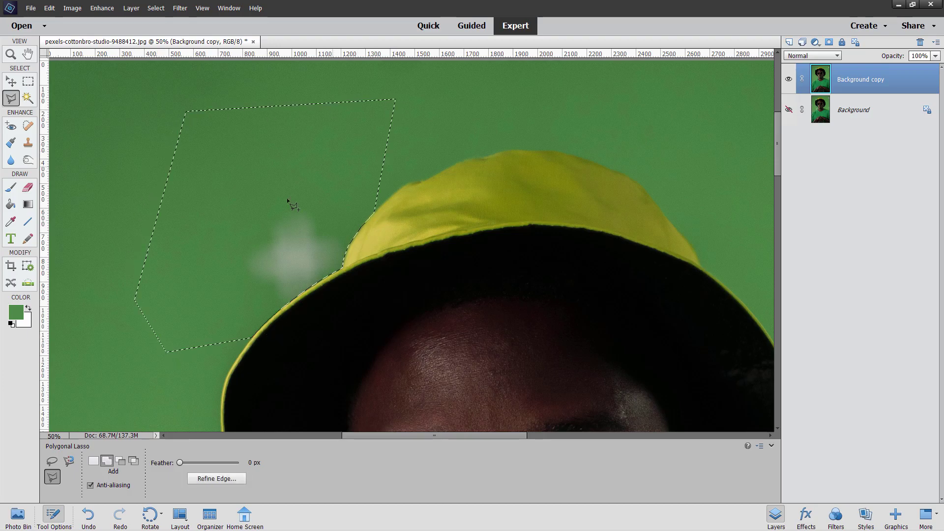
Step: Brush backdrop green over the white blob inside the selection
key("b")
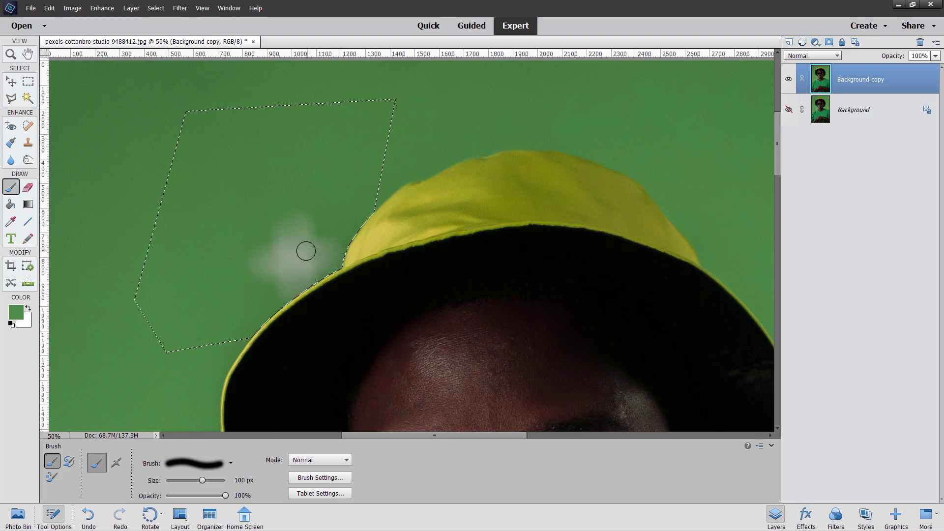
key("i")
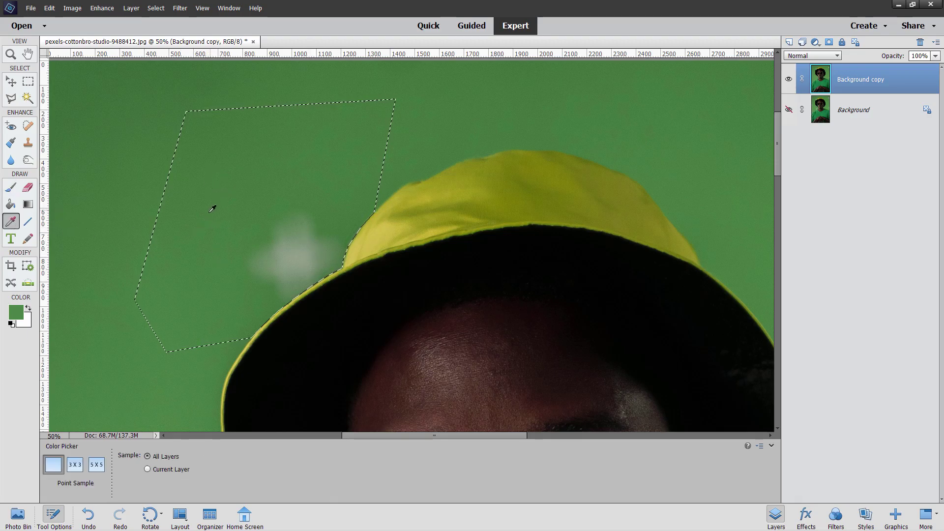
left_click(10, 188)
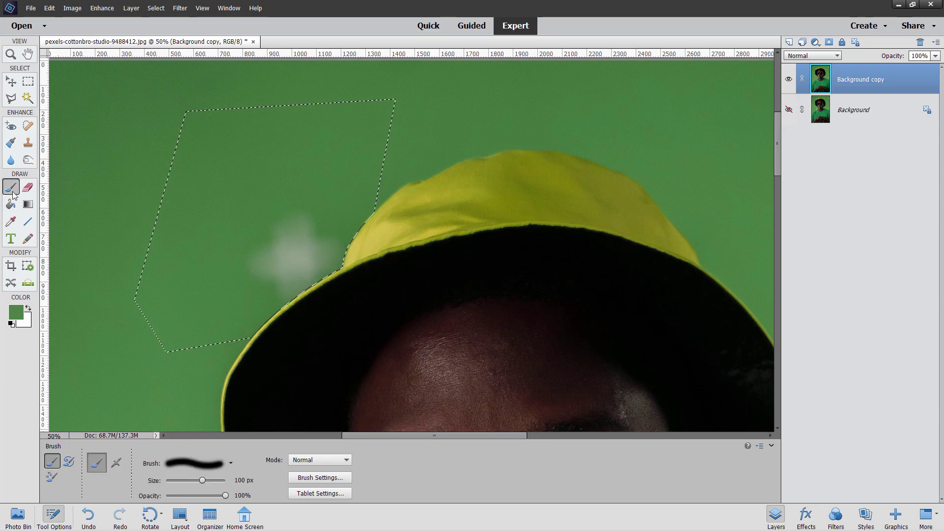
mouse_move(257, 251)
left_mouse_down()
mouse_move(277, 267)
mouse_move(313, 195)
mouse_move(291, 195)
mouse_move(287, 296)
mouse_move(332, 276)
left_mouse_up()
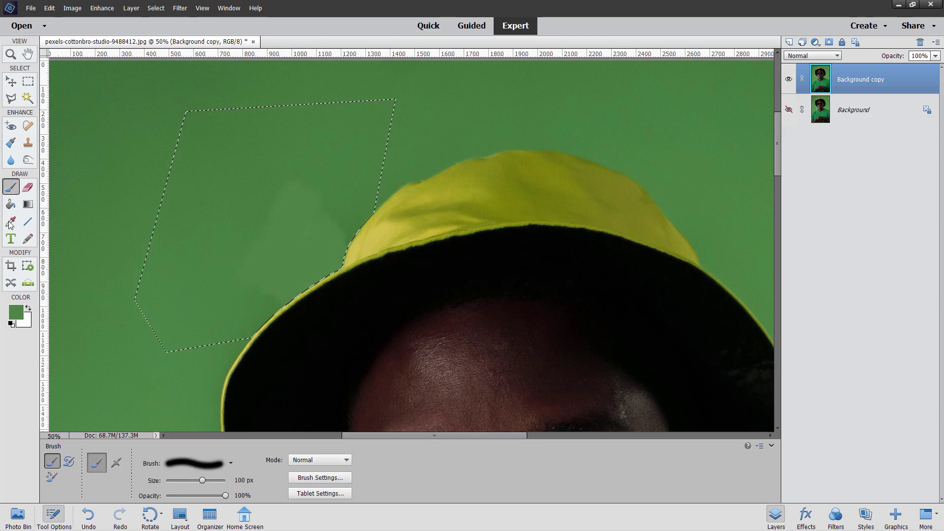
Step: Set the Eyedropper to Average 3x3 and repaint the lighter green patch in the selection
key("i")
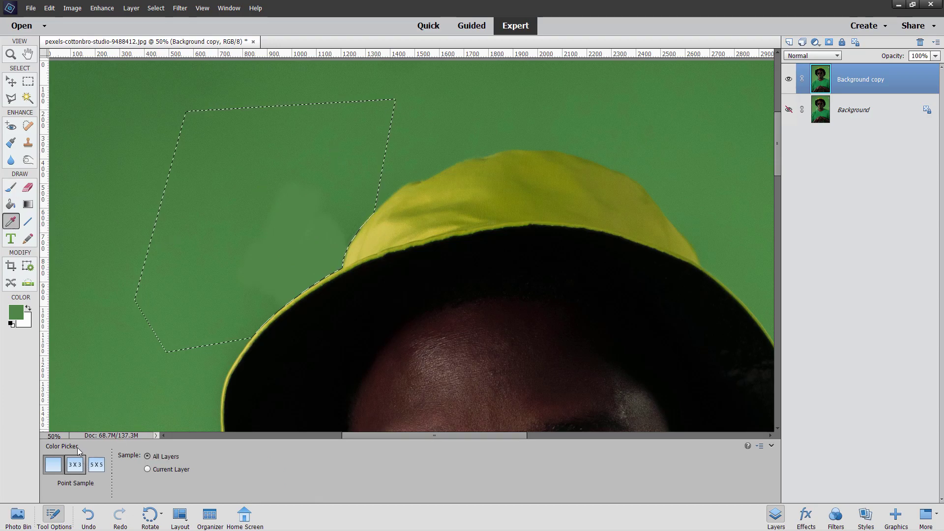
left_click(77, 467)
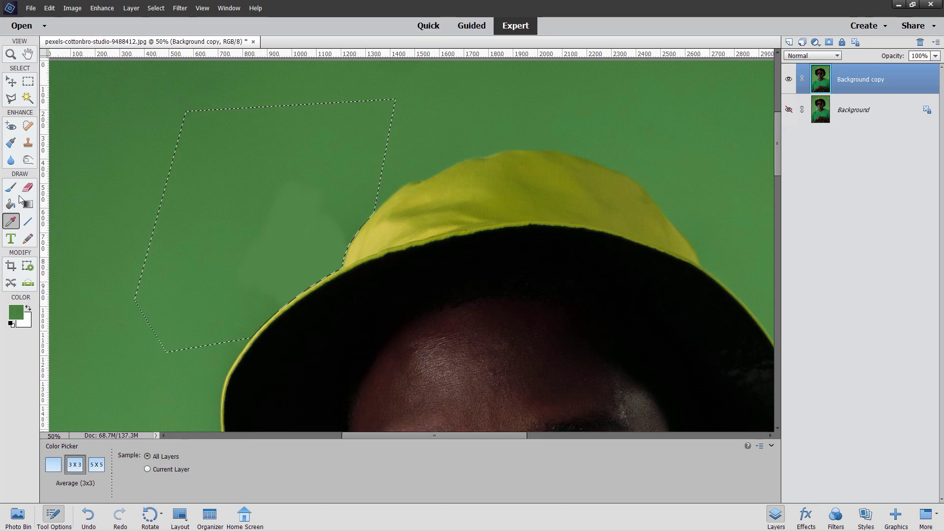
key("b")
mouse_move(265, 214)
left_mouse_down()
mouse_move(280, 233)
mouse_move(254, 259)
mouse_move(297, 180)
mouse_move(251, 282)
mouse_move(341, 212)
mouse_move(332, 263)
mouse_move(272, 307)
mouse_move(255, 294)
left_mouse_up()
Step: Deselect and bring the white blotch at the backdrop's right edge into view
key("ctrl+d")
left_click_drag(210, 184, 276, 300)
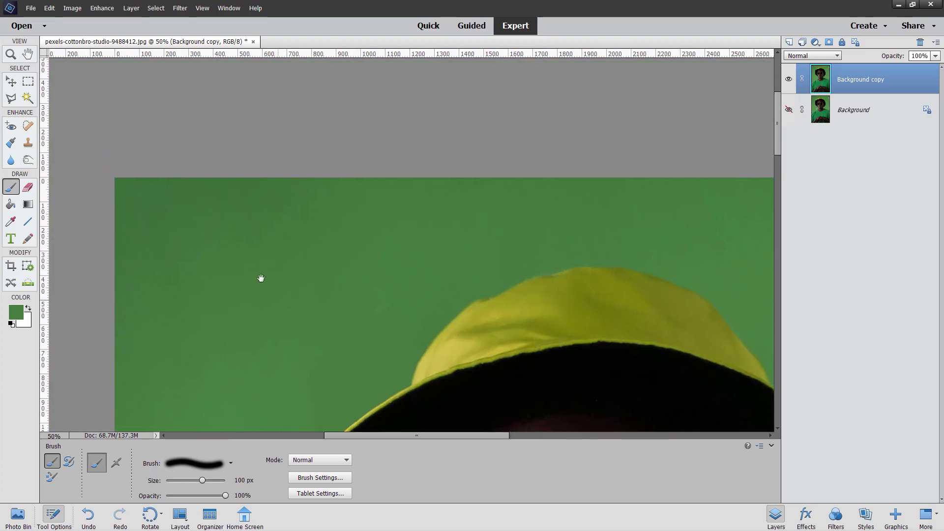
left_click_drag(240, 258, 623, 250)
left_click_drag(738, 241, 423, 246)
left_click_drag(561, 244, 409, 239)
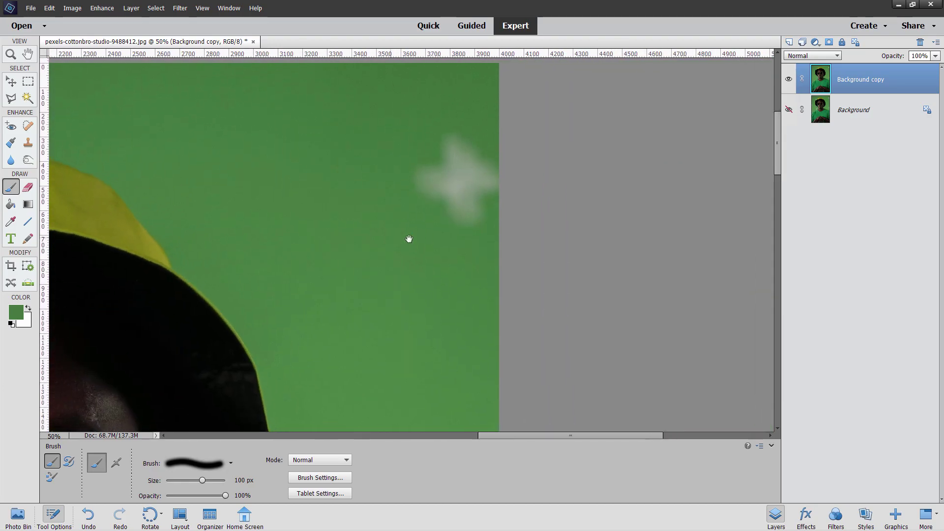
Step: Resample the green and paint over the white blotch and darker top-right patches
left_click(12, 222)
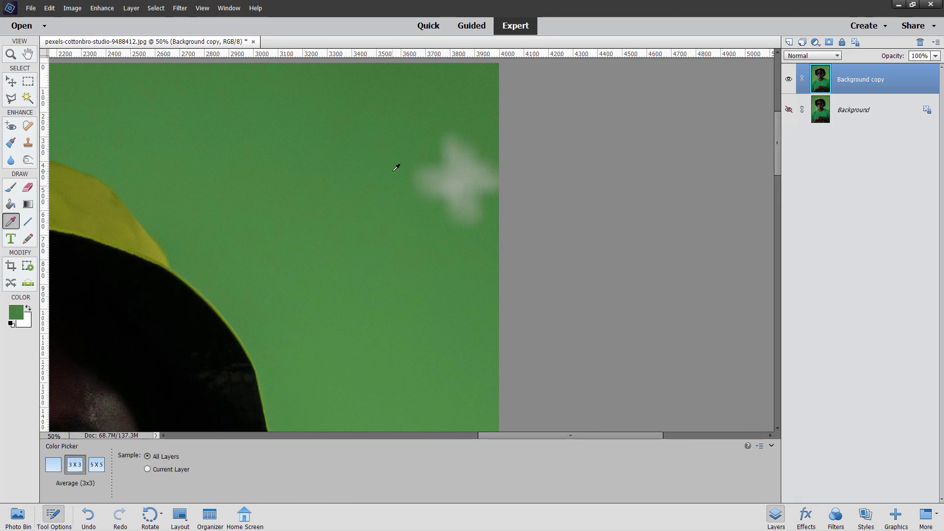
left_click(12, 188)
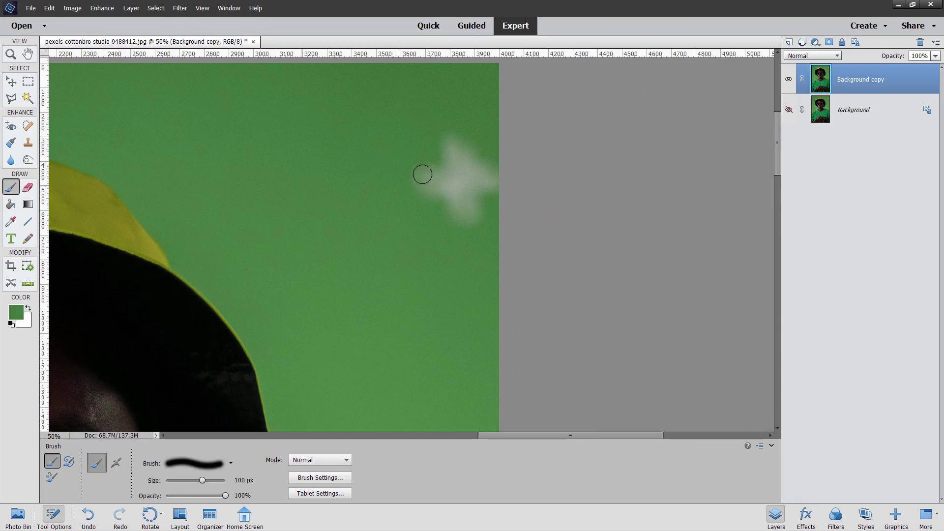
mouse_move(423, 173)
left_mouse_down()
mouse_move(417, 197)
mouse_move(414, 168)
mouse_move(436, 133)
mouse_move(434, 230)
mouse_move(467, 154)
mouse_move(484, 227)
mouse_move(494, 175)
left_mouse_up()
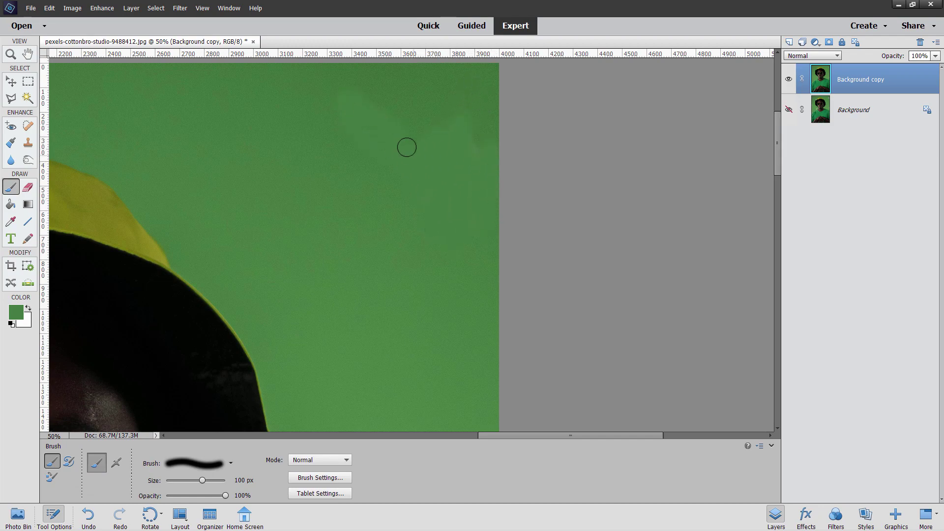
mouse_move(366, 74)
left_mouse_down()
mouse_move(391, 71)
mouse_move(377, 53)
mouse_move(417, 82)
mouse_move(399, 110)
mouse_move(374, 115)
mouse_move(422, 88)
mouse_move(368, 91)
mouse_move(432, 112)
mouse_move(407, 147)
mouse_move(474, 167)
mouse_move(489, 83)
left_mouse_up()
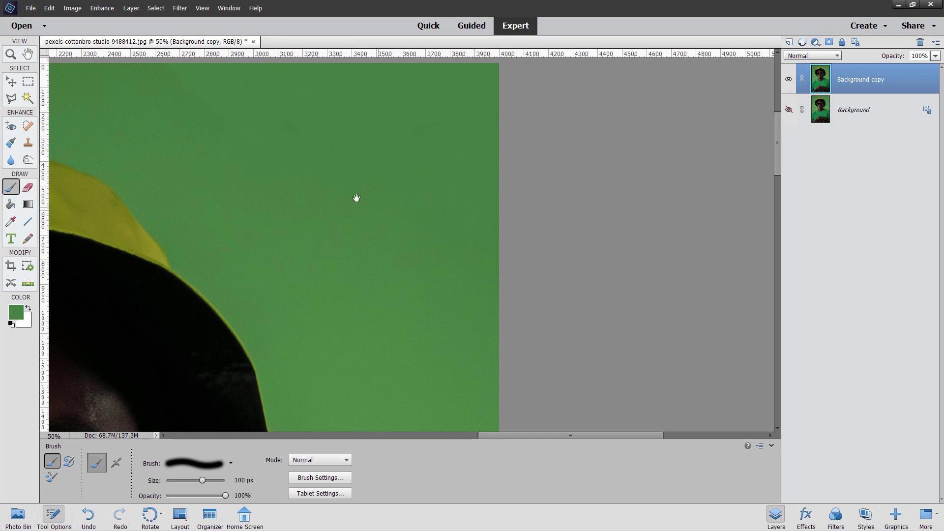
left_click_drag(338, 194, 675, 196)
left_click_drag(407, 121, 738, 129)
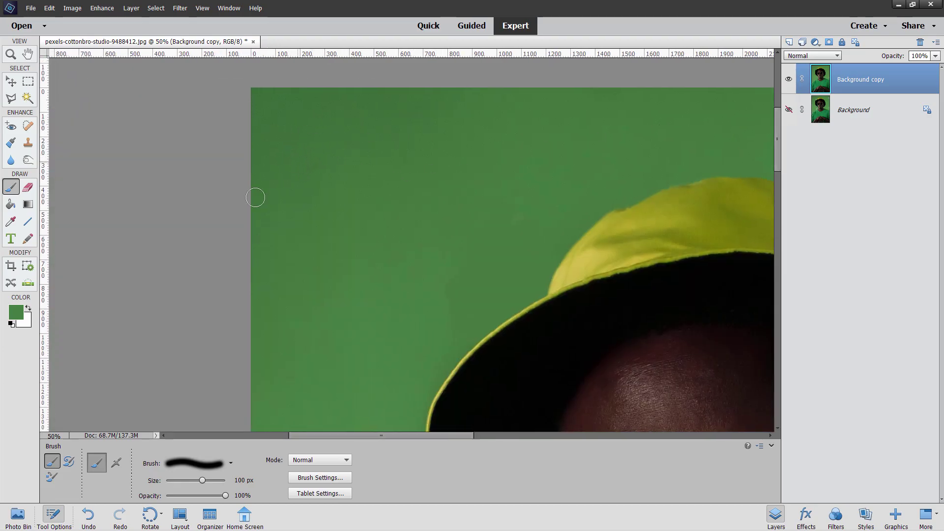
Step: Resample the green and paint over the darker patches along the top-left edge
left_click(10, 222)
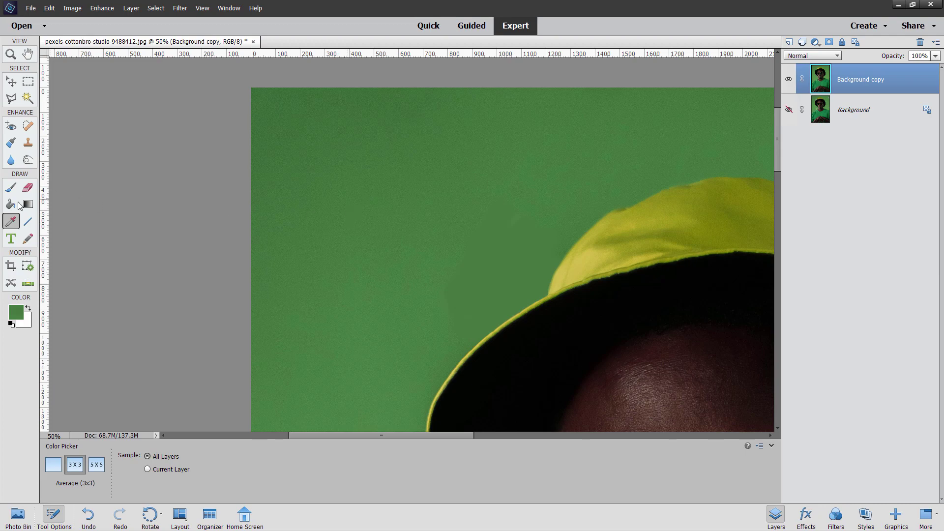
left_click(10, 186)
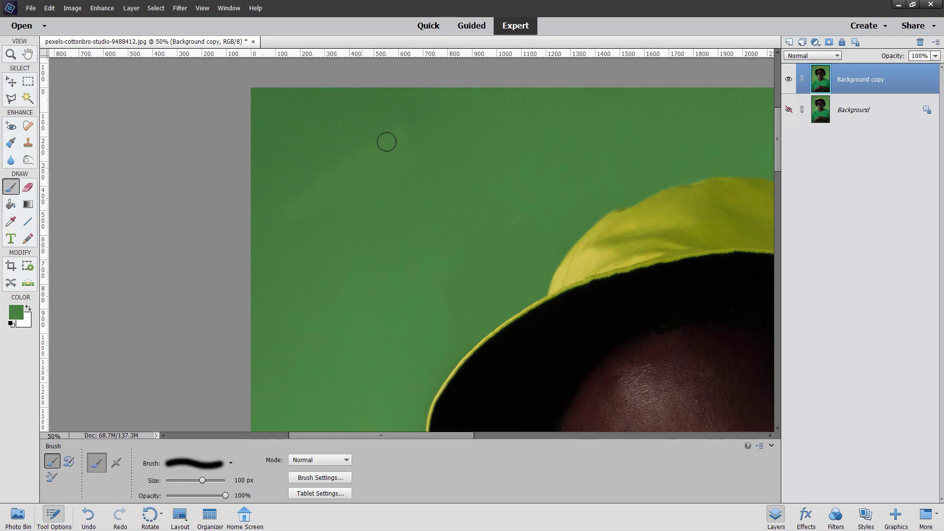
mouse_move(261, 198)
left_mouse_down()
mouse_move(280, 106)
mouse_move(266, 98)
mouse_move(261, 160)
mouse_move(390, 113)
mouse_move(278, 98)
mouse_move(259, 83)
left_mouse_up()
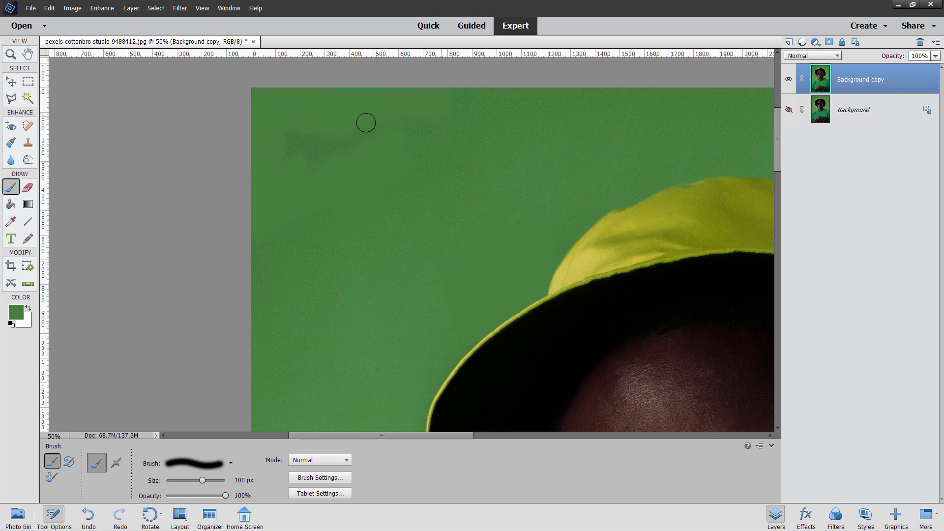
mouse_move(303, 131)
left_mouse_down()
mouse_move(332, 142)
mouse_move(287, 174)
mouse_move(336, 184)
mouse_move(486, 107)
mouse_move(436, 147)
mouse_move(456, 141)
mouse_move(395, 137)
mouse_move(445, 100)
mouse_move(413, 159)
mouse_move(418, 170)
mouse_move(305, 222)
mouse_move(316, 285)
mouse_move(433, 209)
mouse_move(548, 179)
mouse_move(480, 215)
mouse_move(480, 225)
mouse_move(501, 225)
left_mouse_up()
Step: Pan to the neck, sample the backdrop green and paint out the pale right-edge blob
left_click_drag(342, 219, 29, 121)
left_click_drag(461, 198, 225, 119)
left_click_drag(580, 362, 543, 120)
left_click_drag(580, 320, 527, 200)
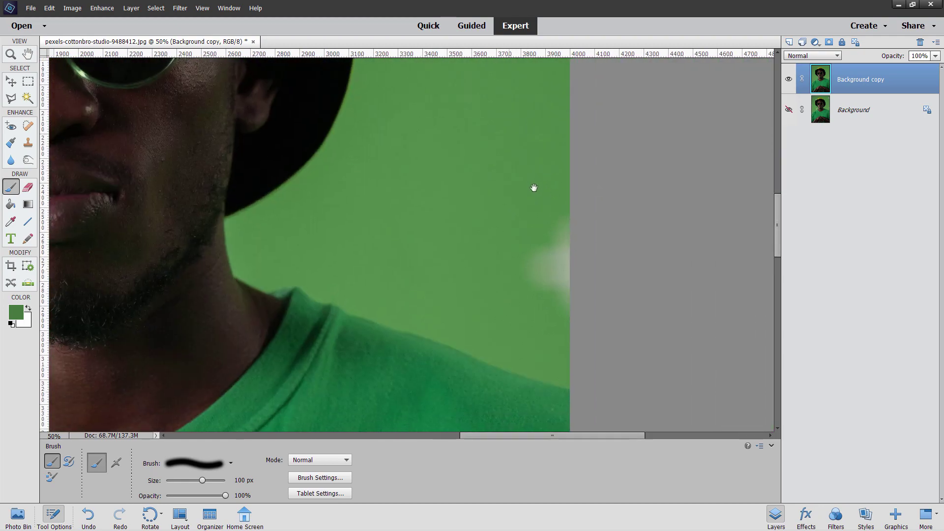
left_click_drag(406, 228, 300, 213)
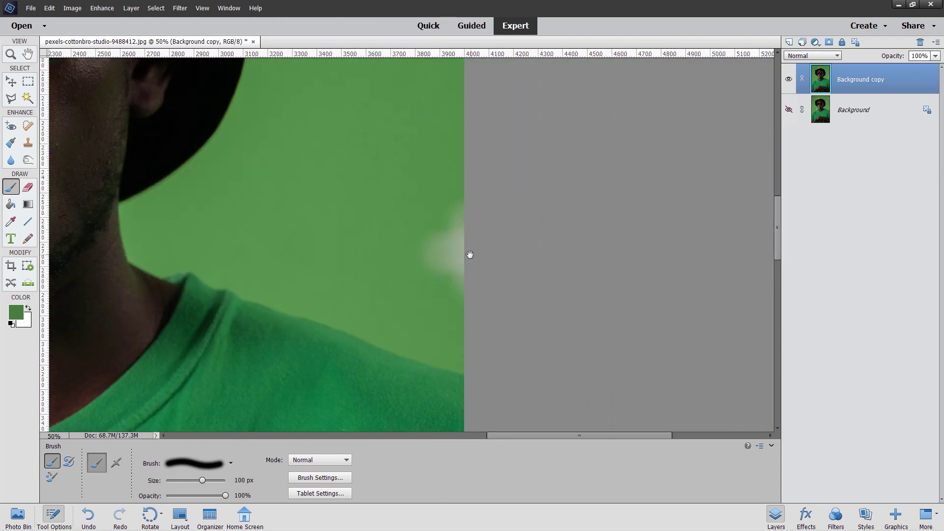
left_click(11, 222)
left_click(366, 238)
left_click(10, 187)
mouse_move(406, 246)
left_mouse_down()
mouse_move(430, 241)
mouse_move(443, 210)
mouse_move(458, 274)
mouse_move(458, 175)
left_mouse_up()
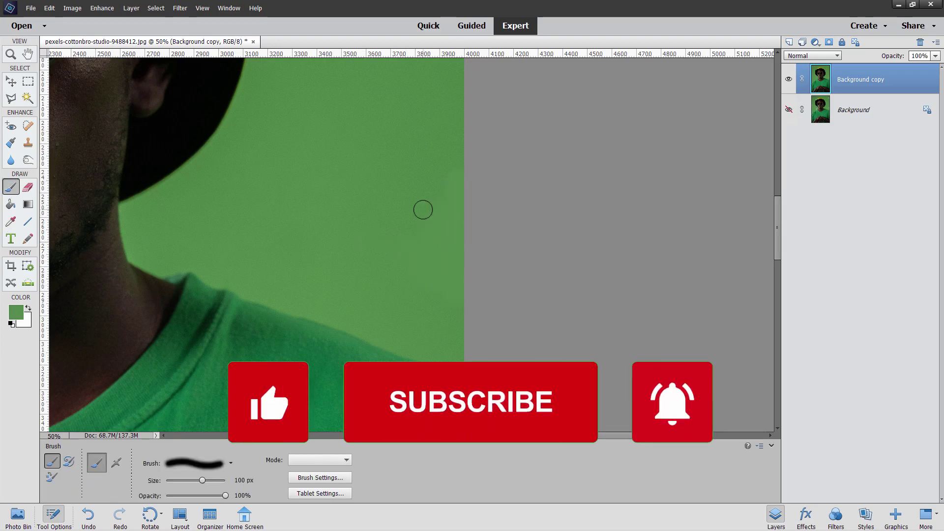
Step: Fit the whole portrait in the window and switch to the Magic Wand
left_click(10, 54)
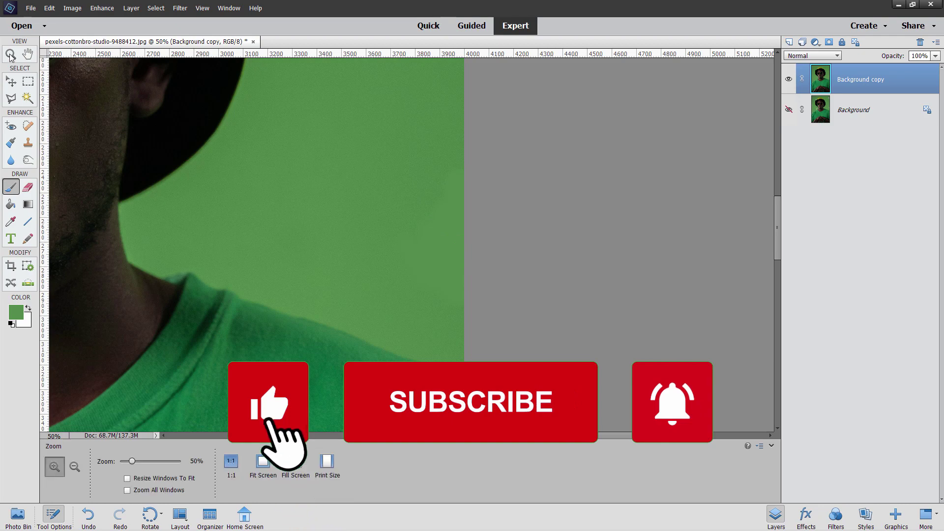
left_click(266, 461)
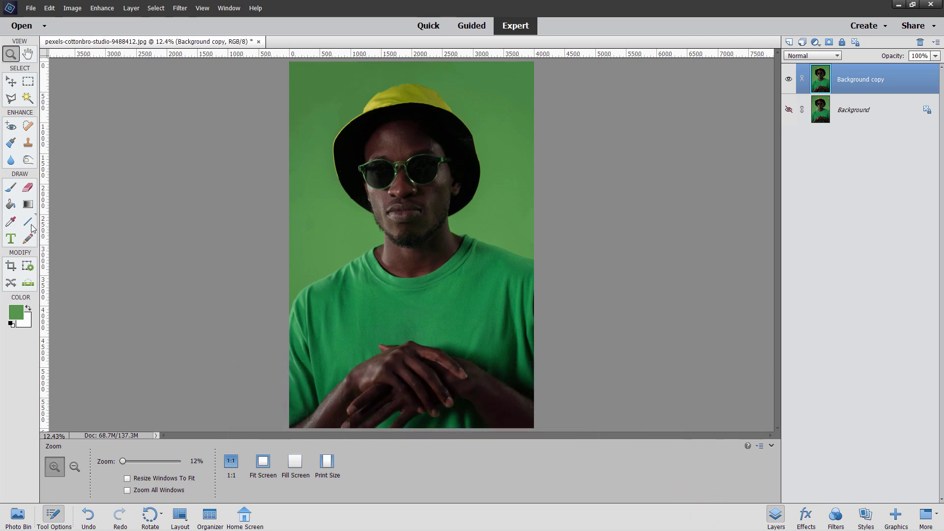
left_click(28, 98)
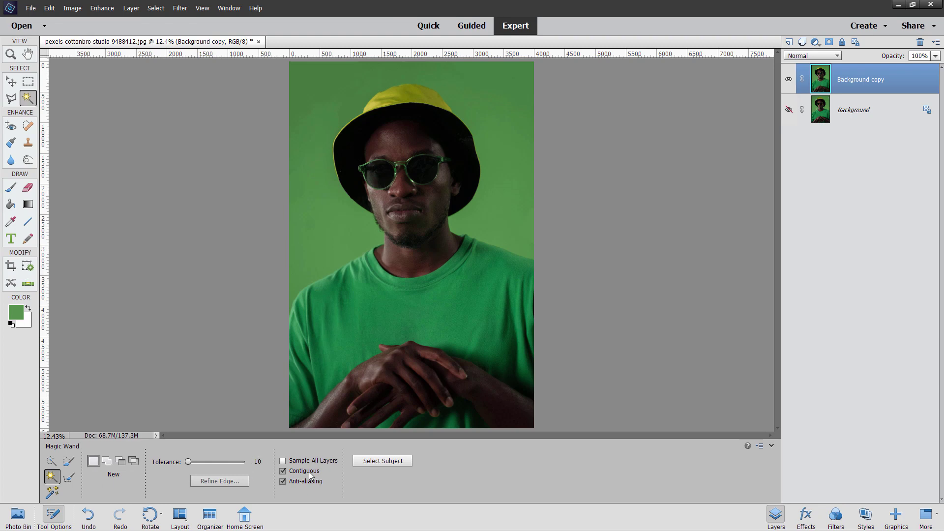
Step: Magic Wand-select the green backdrop, then zoom to 33% and pan to the top edge
left_click(311, 184)
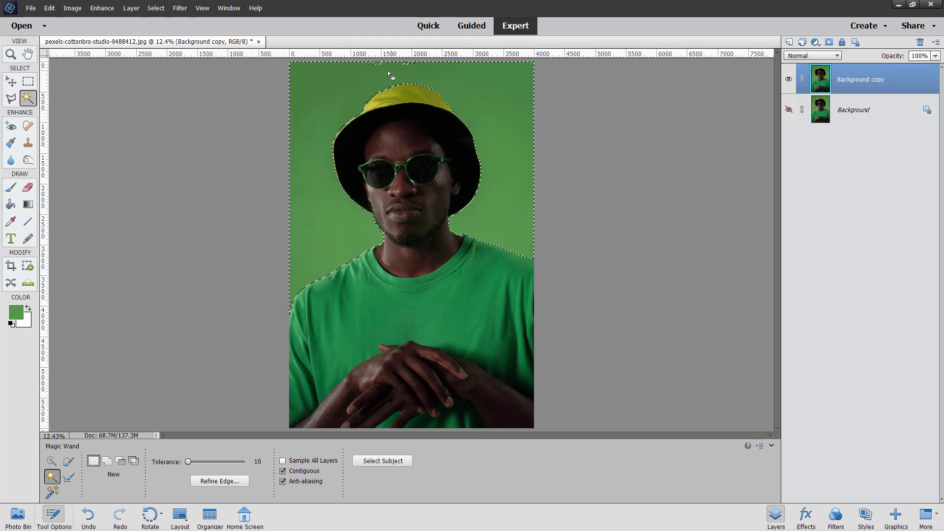
key("z")
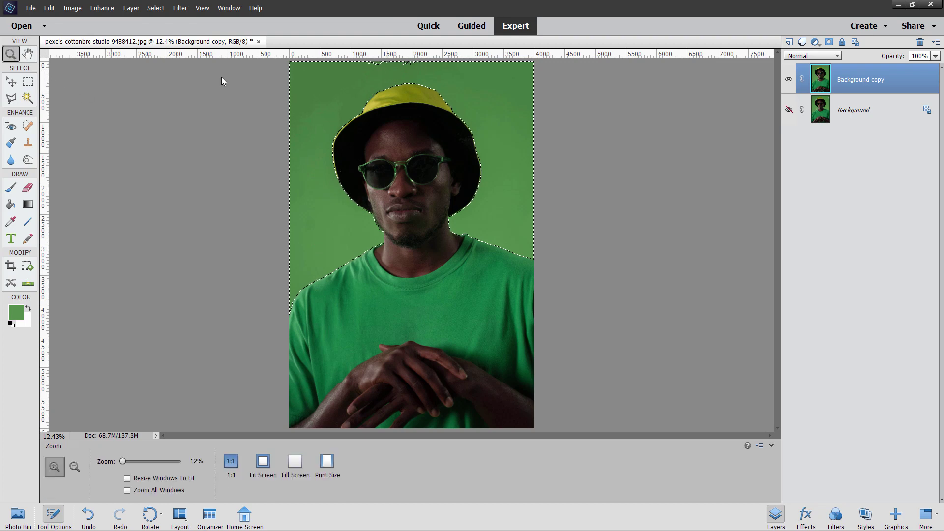
left_click(388, 75)
left_click(390, 75)
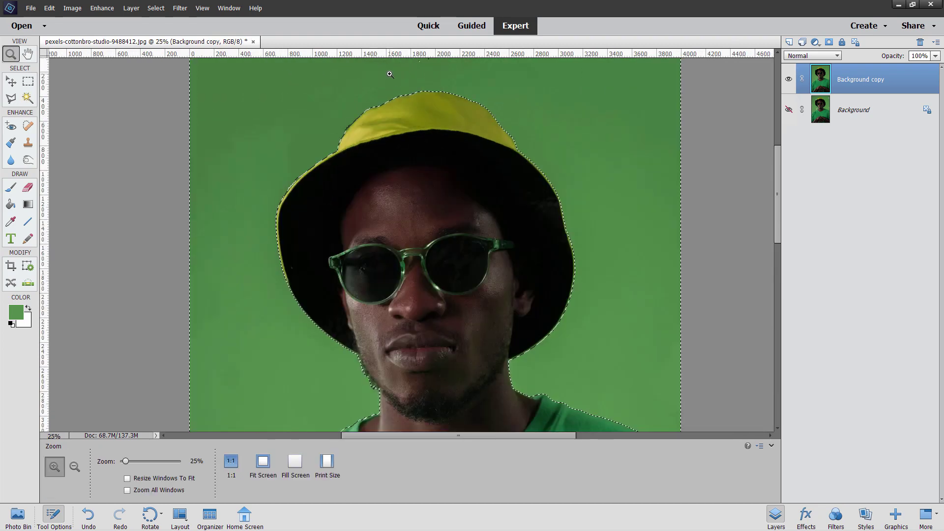
left_click(390, 74)
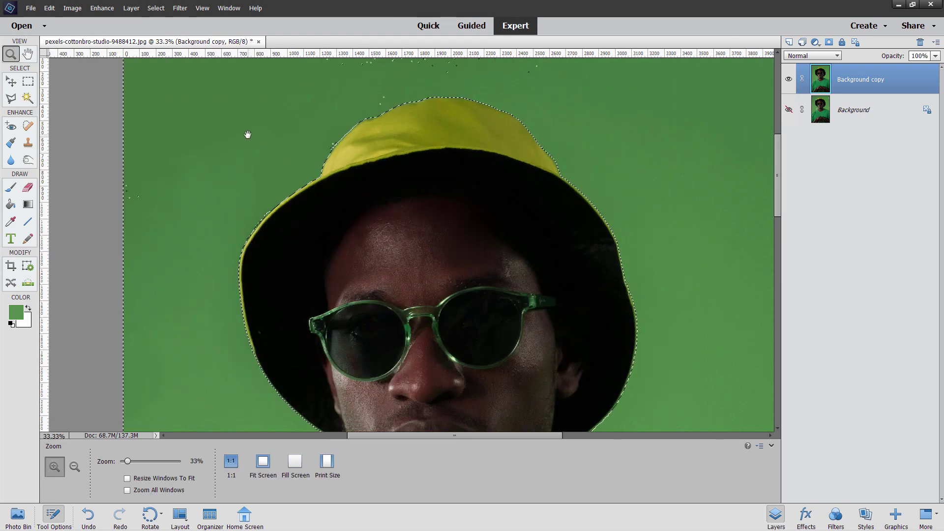
left_click_drag(249, 134, 249, 241)
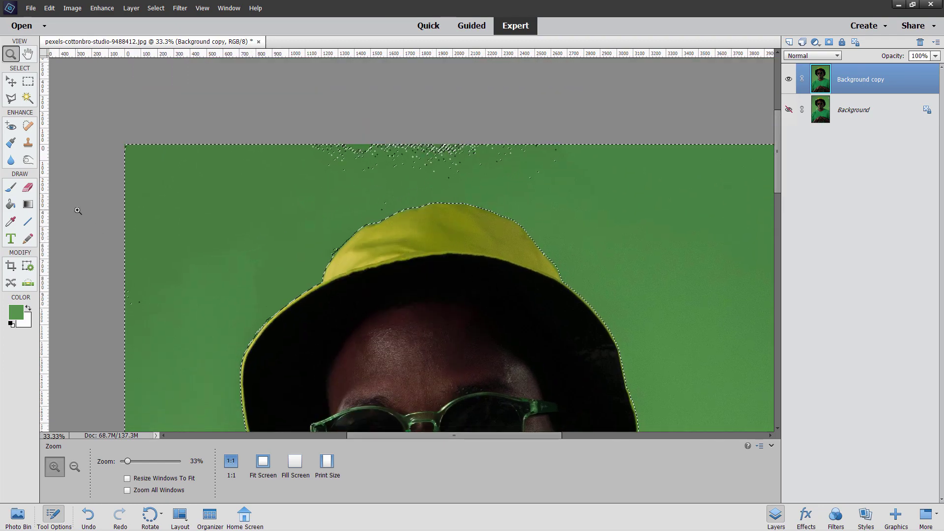
left_click(28, 98)
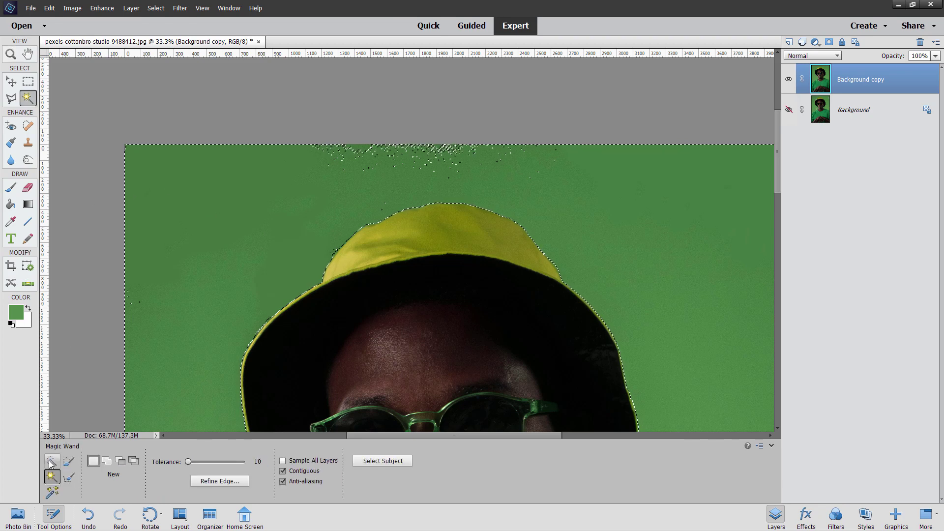
Step: Add the top-edge specks and top-left corner to the selection with a 95 px Selection Brush
left_click(68, 460)
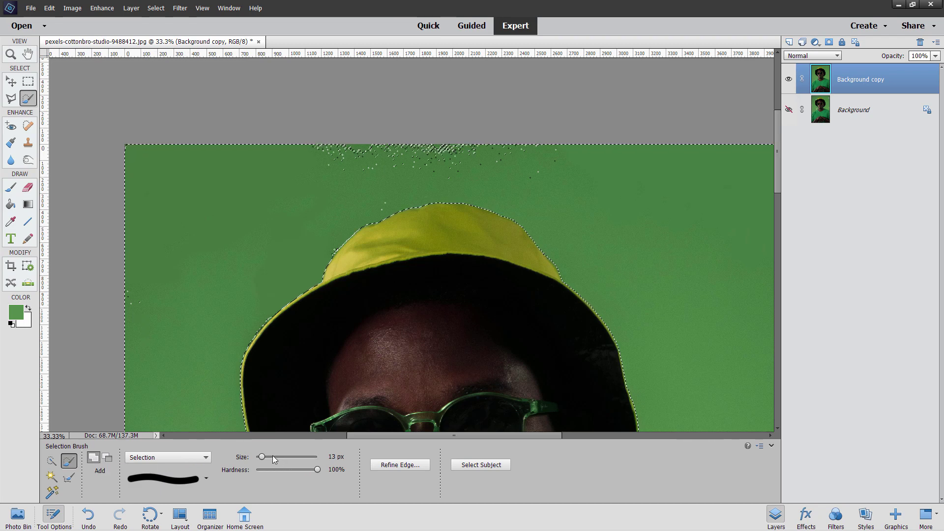
left_click_drag(283, 457, 287, 457)
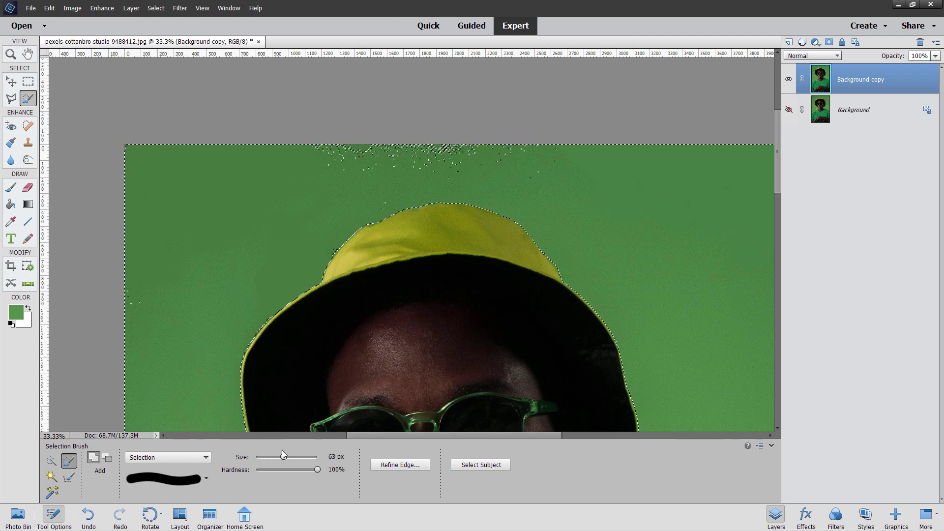
key("bracketright")
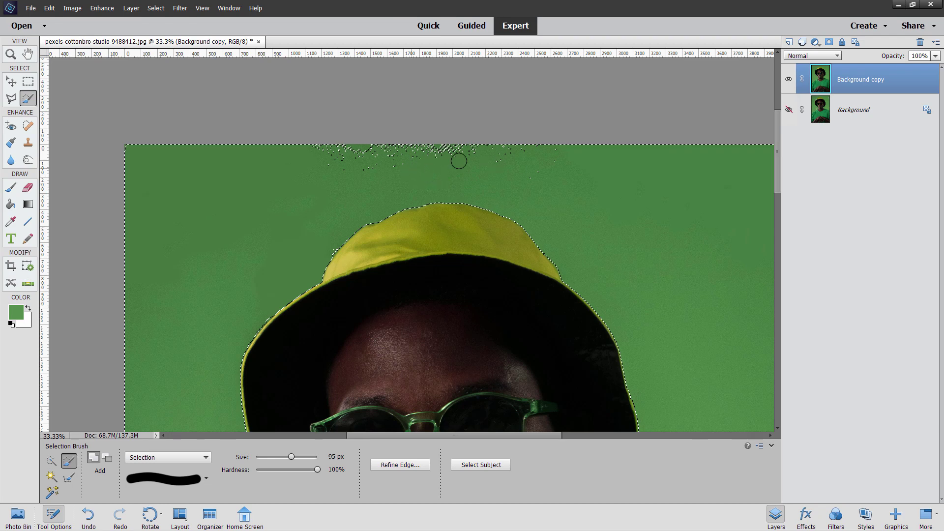
mouse_move(515, 183)
left_mouse_down()
mouse_move(391, 170)
mouse_move(367, 178)
mouse_move(402, 167)
mouse_move(279, 157)
mouse_move(298, 174)
mouse_move(338, 164)
mouse_move(320, 175)
mouse_move(303, 150)
mouse_move(430, 155)
left_mouse_up()
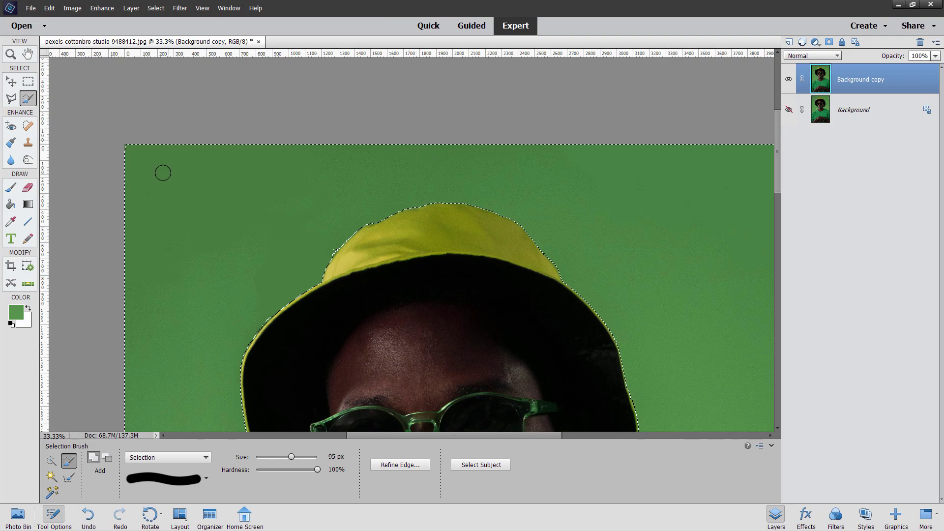
mouse_move(157, 169)
left_mouse_down()
mouse_move(116, 137)
mouse_move(137, 152)
mouse_move(381, 160)
mouse_move(344, 197)
mouse_move(325, 251)
left_mouse_up()
Step: Pan across the backdrop's right side down to the neck and T-shirt edge
left_click_drag(603, 211, 336, 201)
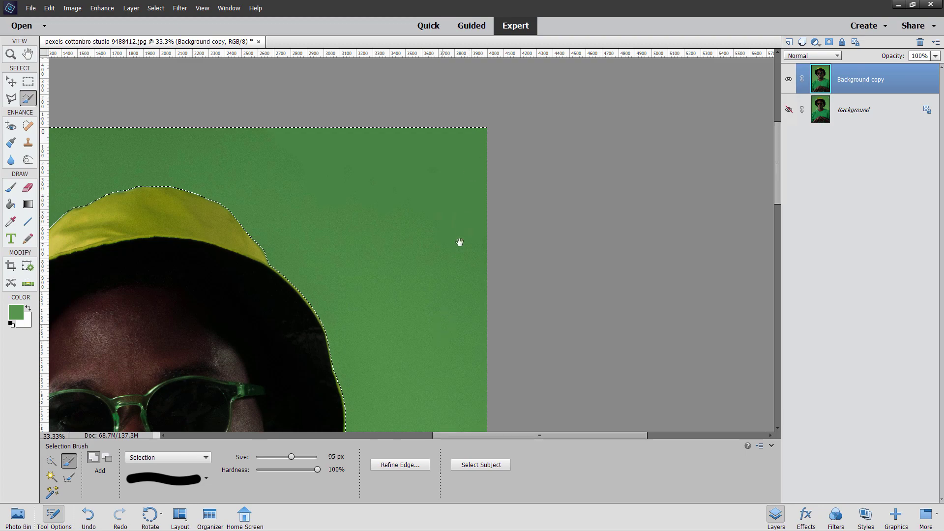
scroll(459, 223, "down", 5)
scroll(449, 172, "down", 3)
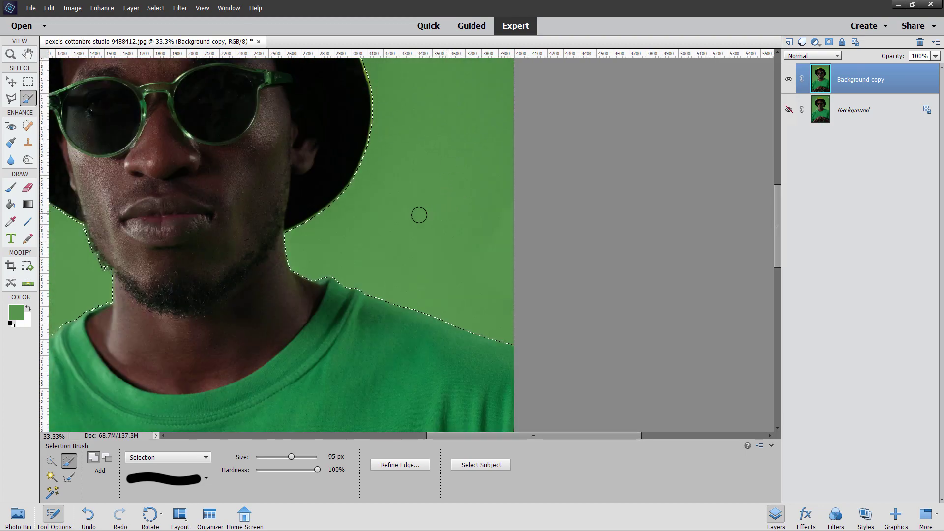
left_click_drag(501, 199, 509, 199)
scroll(541, 200, "left", 5)
scroll(261, 257, "left", 2)
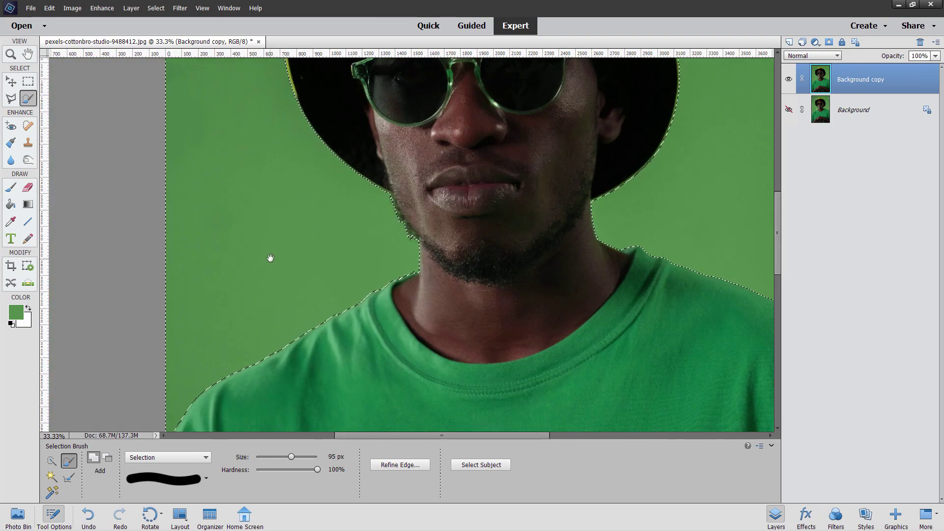
left_click(10, 54)
Step: Invert the selection onto the man and add a layer mask hiding the green backdrop
left_click(263, 461)
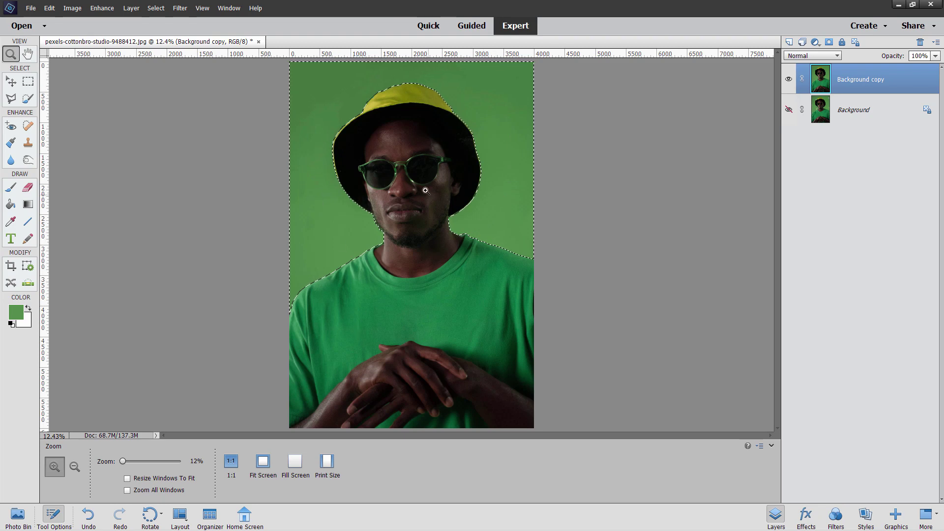
left_click(157, 8)
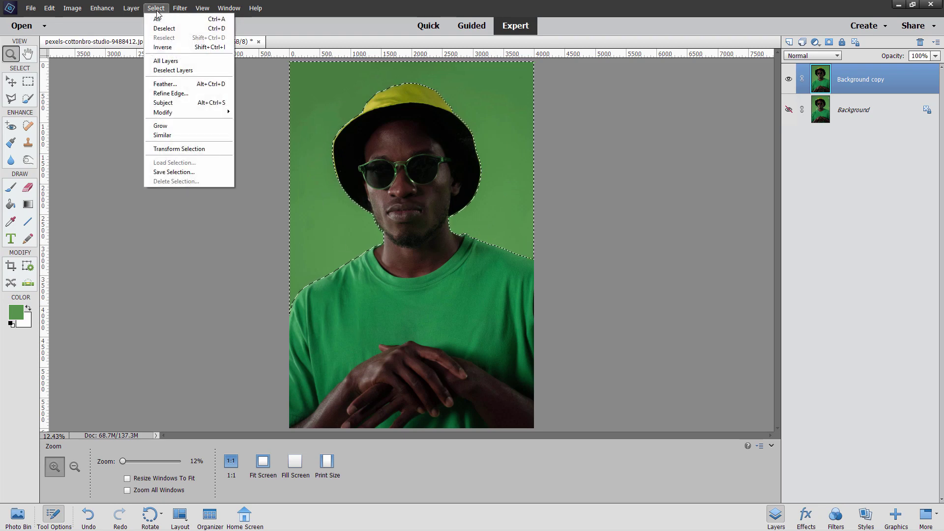
left_click(163, 47)
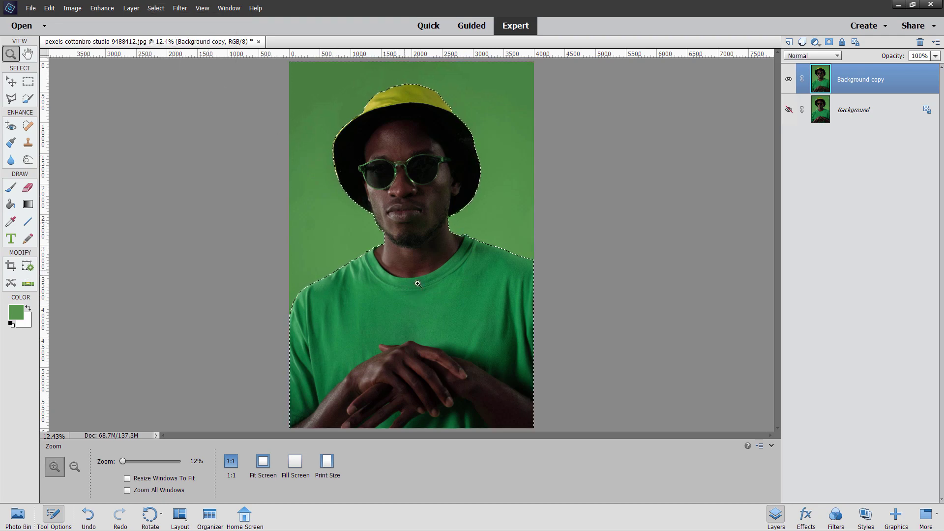
left_click(829, 42)
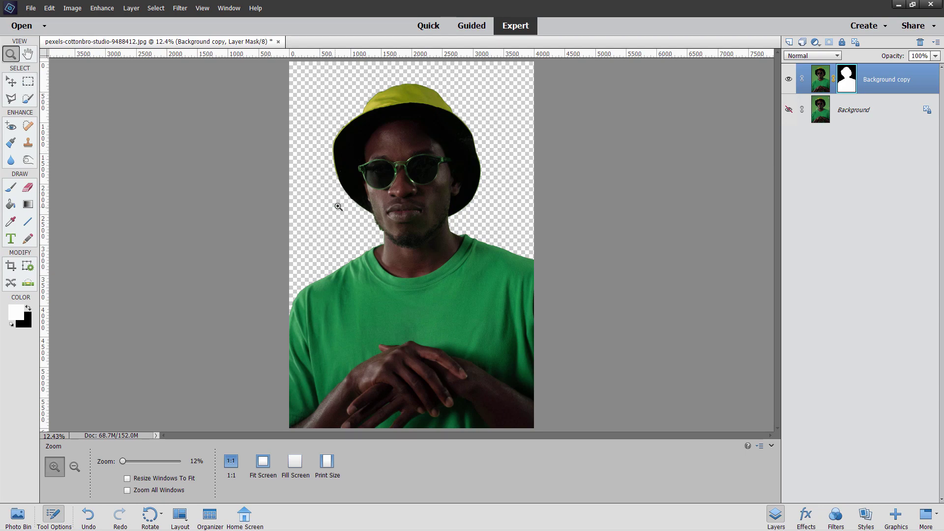
Step: Zoom to 66.7% and pan across the hat brim, glasses and jaw edges to inspect the fringe
left_click(353, 202)
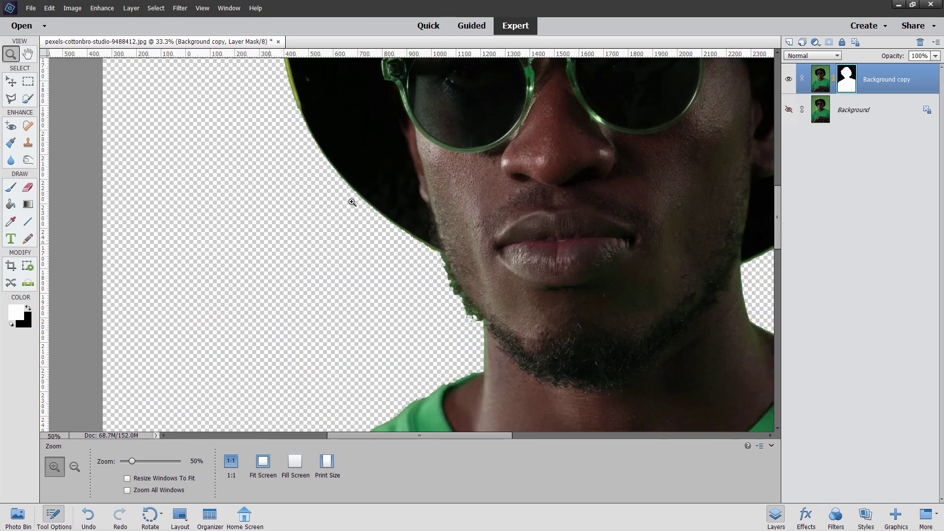
left_click(353, 203)
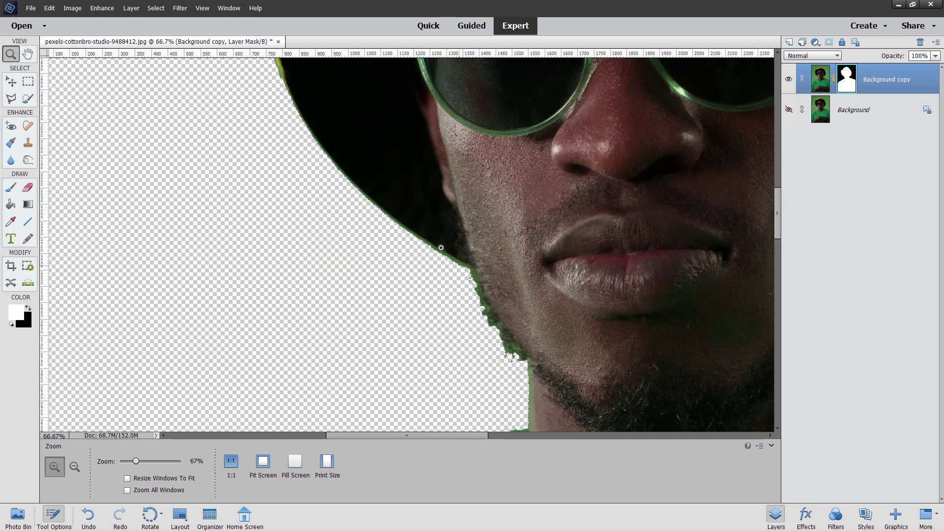
left_click_drag(330, 176, 311, 387)
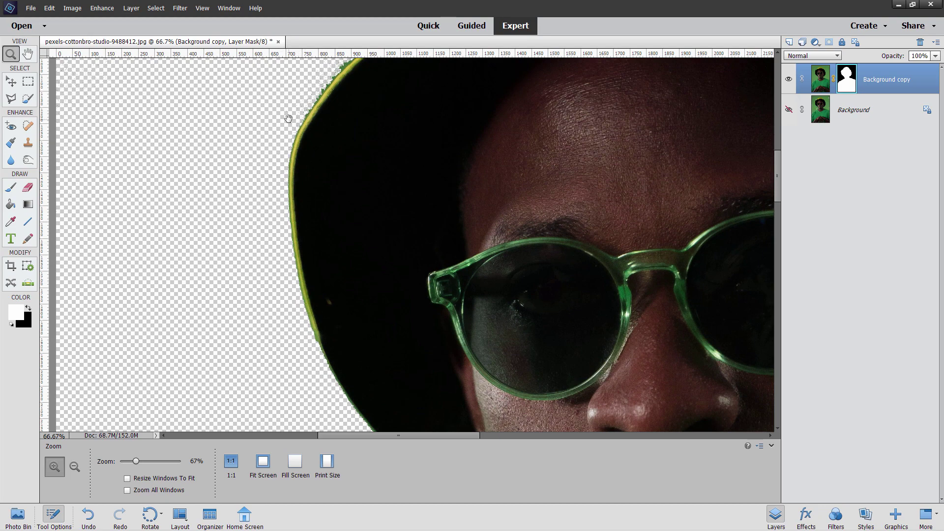
left_click_drag(289, 119, 213, 308)
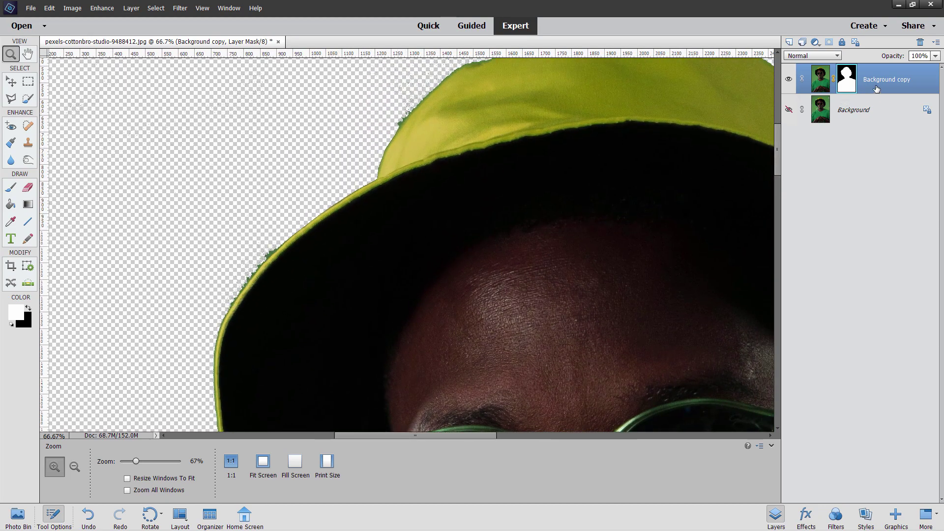
scroll(229, 175, "down", 5)
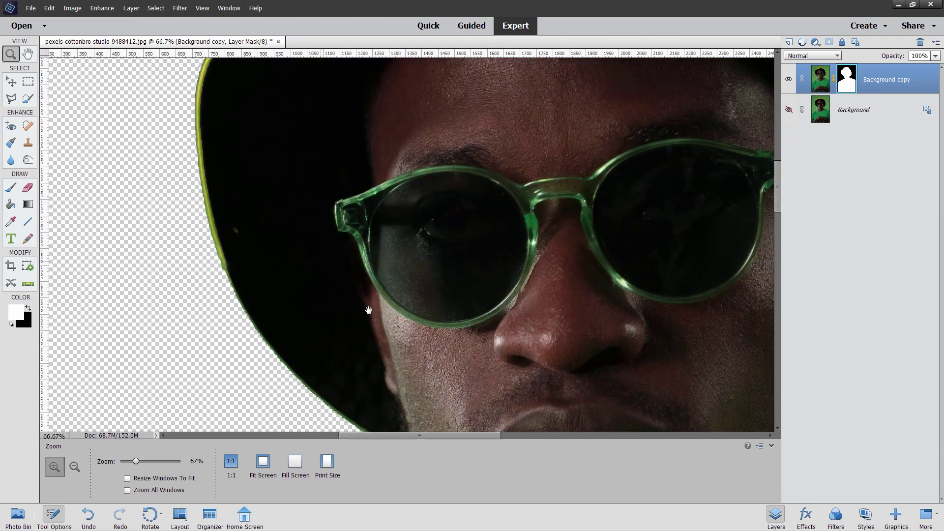
scroll(310, 201, "down", 4)
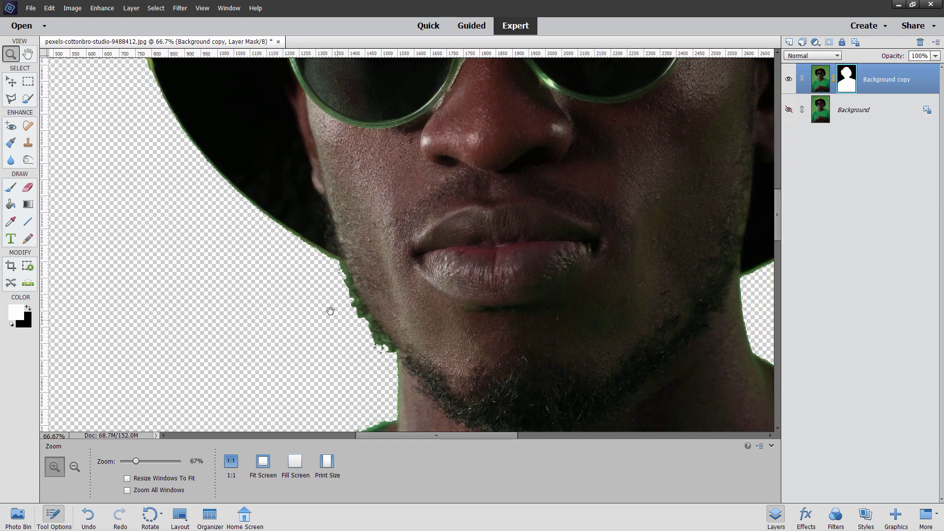
scroll(327, 309, "down", 1)
scroll(327, 309, "right", 1)
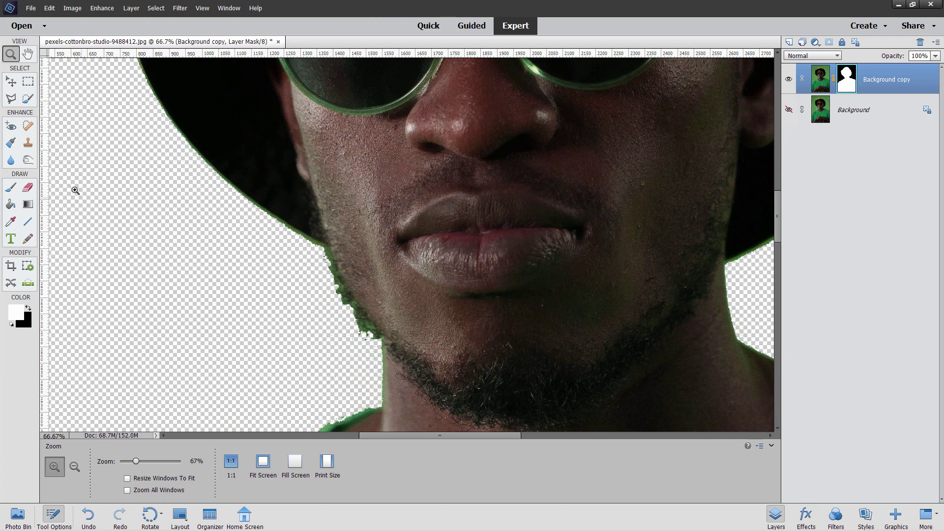
Step: Set the Sponge tool to Desaturate and target the layer's image instead of its mask
left_click(28, 161)
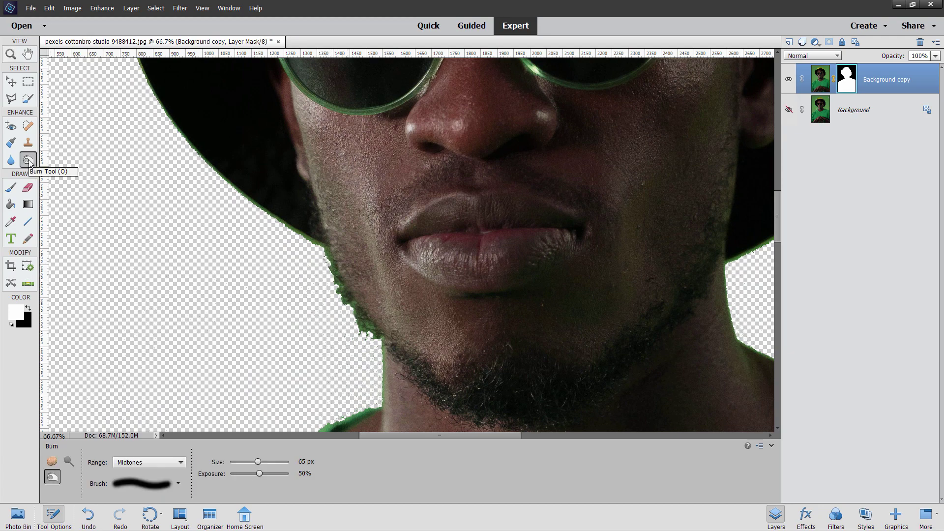
left_click(52, 461)
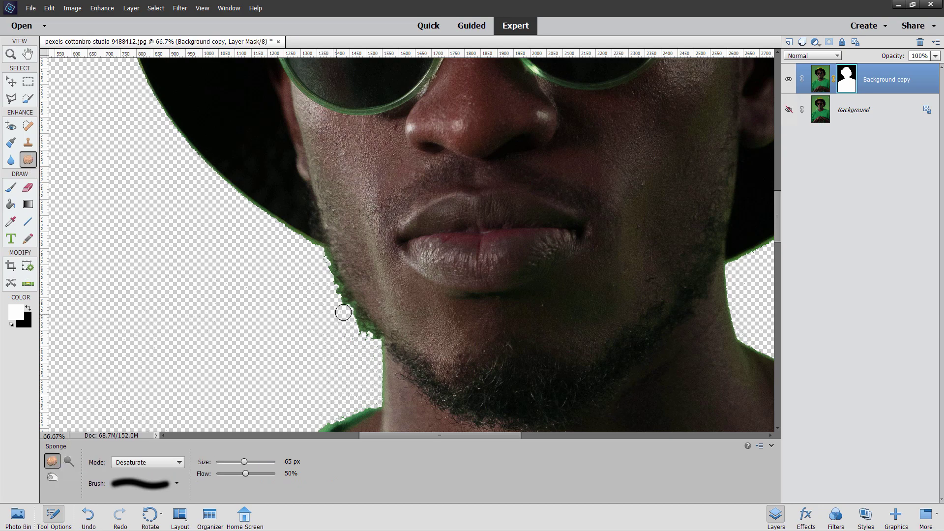
left_click(824, 80)
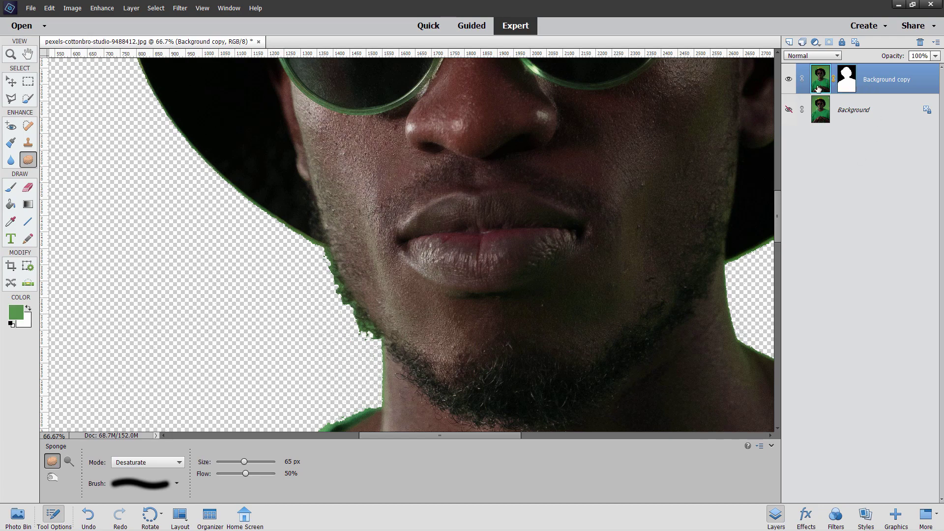
Step: Desaturate the green fringe along the jaw and beard edge with the Sponge
mouse_move(338, 301)
left_mouse_down()
mouse_move(328, 281)
mouse_move(344, 319)
mouse_move(340, 284)
mouse_move(324, 266)
mouse_move(345, 303)
mouse_move(321, 253)
mouse_move(357, 325)
mouse_move(329, 287)
mouse_move(374, 342)
mouse_move(345, 319)
mouse_move(366, 343)
mouse_move(370, 327)
mouse_move(351, 321)
mouse_move(364, 342)
mouse_move(370, 330)
mouse_move(346, 306)
mouse_move(355, 323)
mouse_move(320, 258)
mouse_move(369, 341)
mouse_move(363, 357)
mouse_move(374, 342)
mouse_move(378, 361)
mouse_move(383, 346)
mouse_move(375, 403)
mouse_move(379, 353)
mouse_move(376, 401)
mouse_move(374, 357)
mouse_move(374, 399)
mouse_move(375, 371)
mouse_move(326, 337)
mouse_move(368, 337)
mouse_move(340, 314)
mouse_move(280, 227)
mouse_move(307, 239)
mouse_move(285, 226)
left_mouse_up()
left_click_drag(294, 263, 316, 209)
left_click_drag(299, 332, 299, 238)
left_click_drag(196, 319, 357, 197)
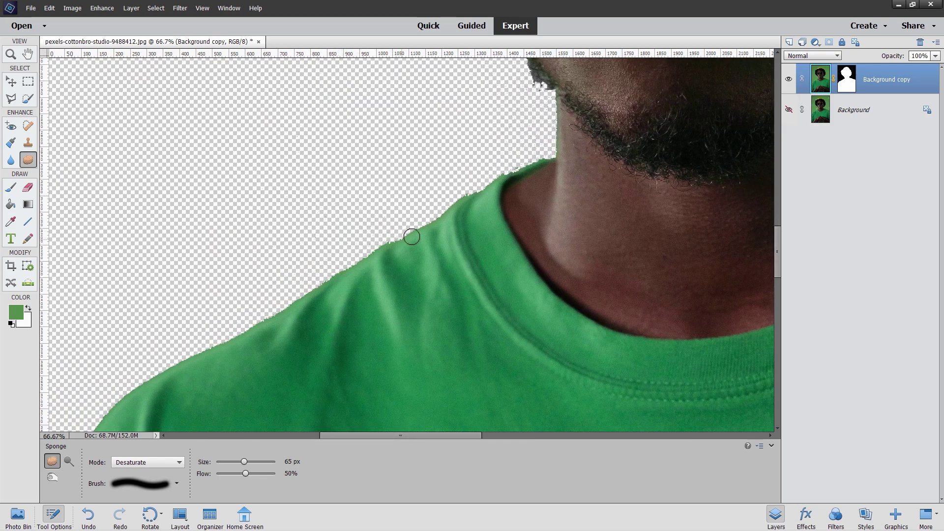
Step: Target the Background copy mask with a black 46 px hard round brush
left_click(12, 325)
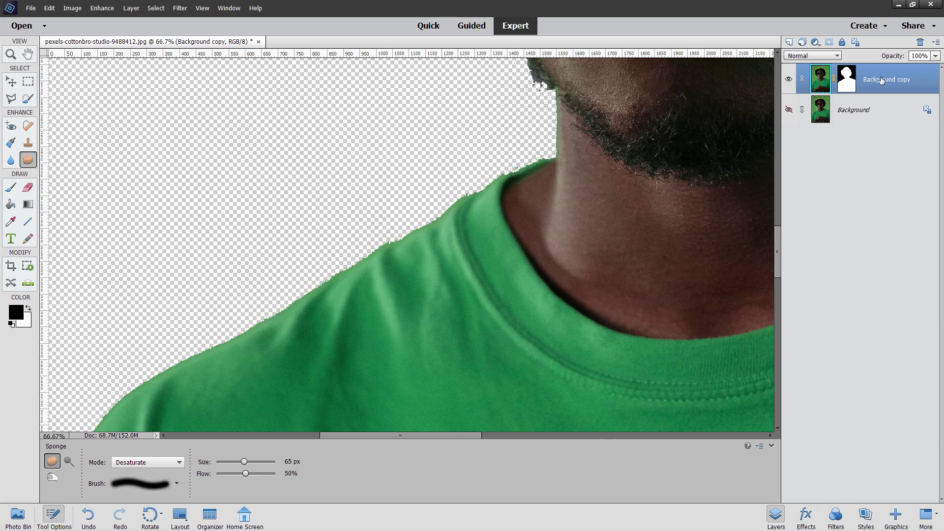
left_click(850, 80)
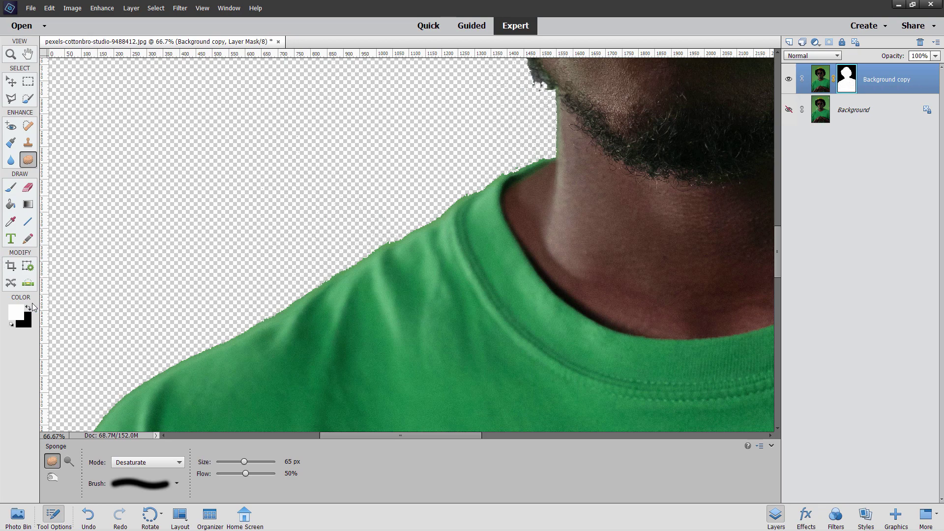
left_click(29, 308)
left_click(11, 190)
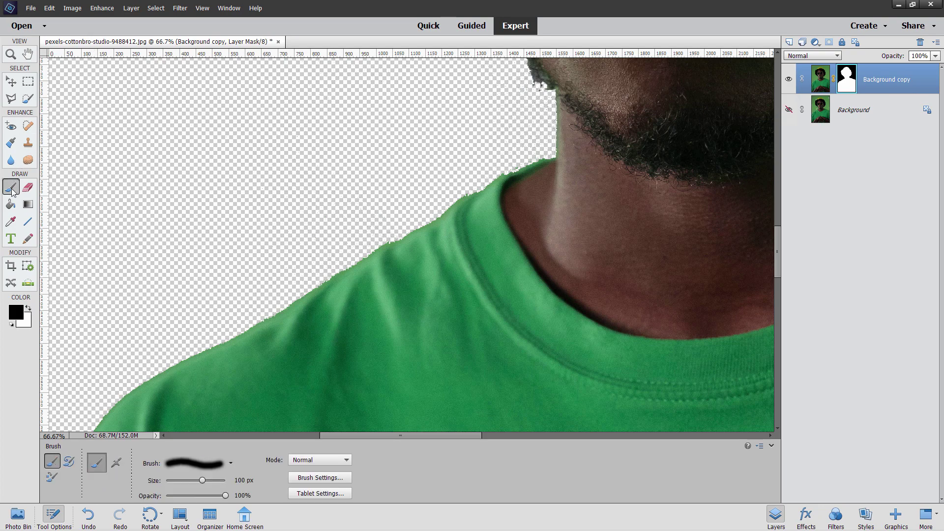
left_click(214, 461)
scroll(206, 423, "up", 4)
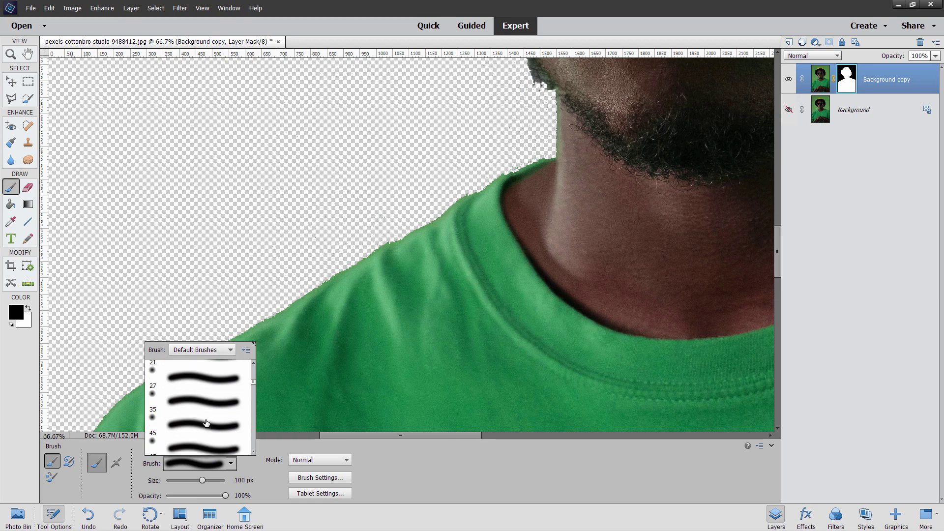
scroll(206, 423, "up", 5)
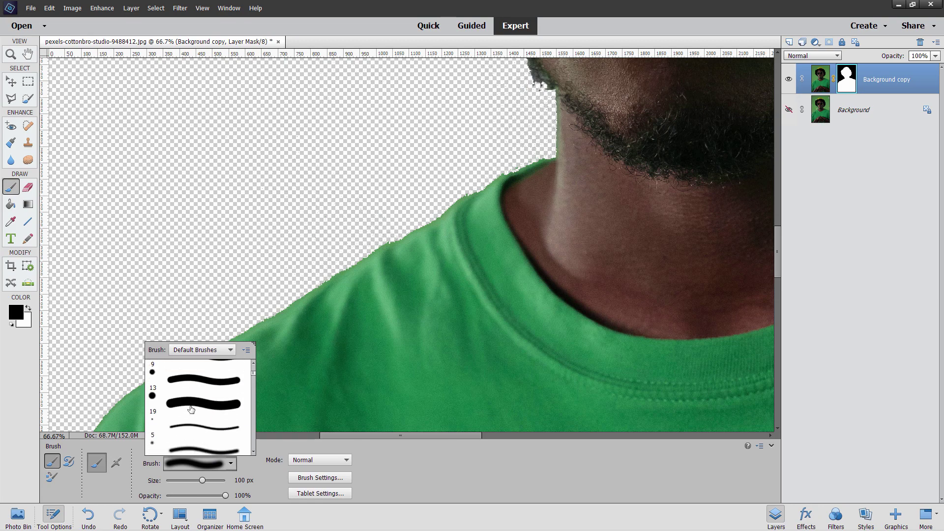
left_click(189, 407)
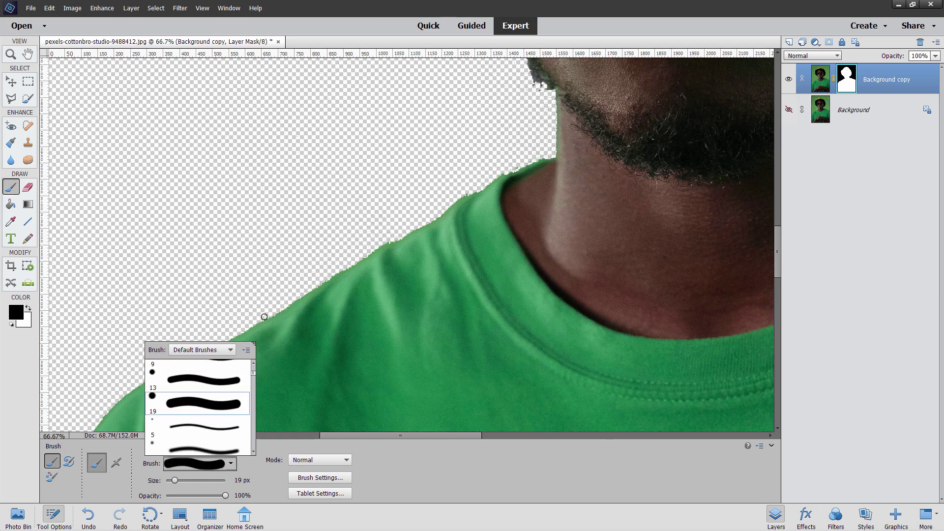
left_click_drag(175, 481, 188, 480)
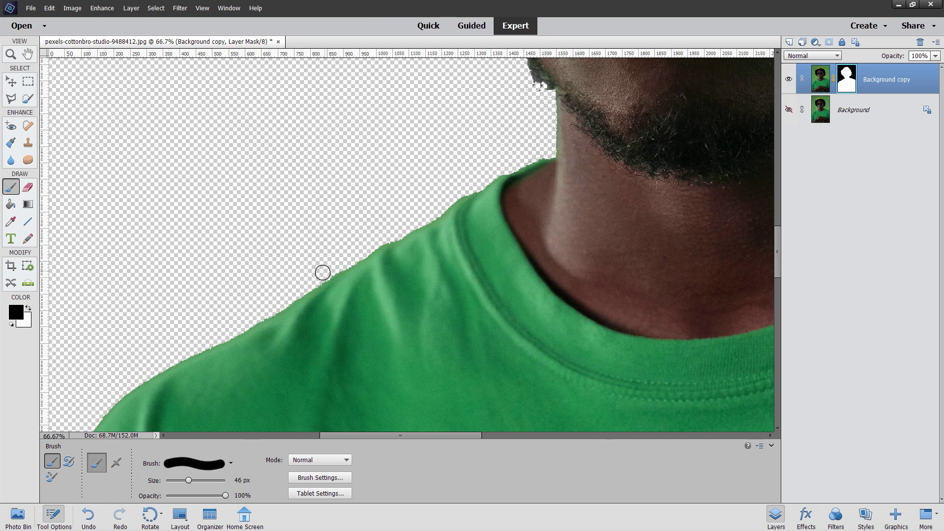
Step: Paint black along the hat brim, hat, face and shoulder edges to mask out the green fringe
left_click_drag(422, 153, 375, 189)
scroll(375, 190, "up", 5)
scroll(375, 189, "right", 3)
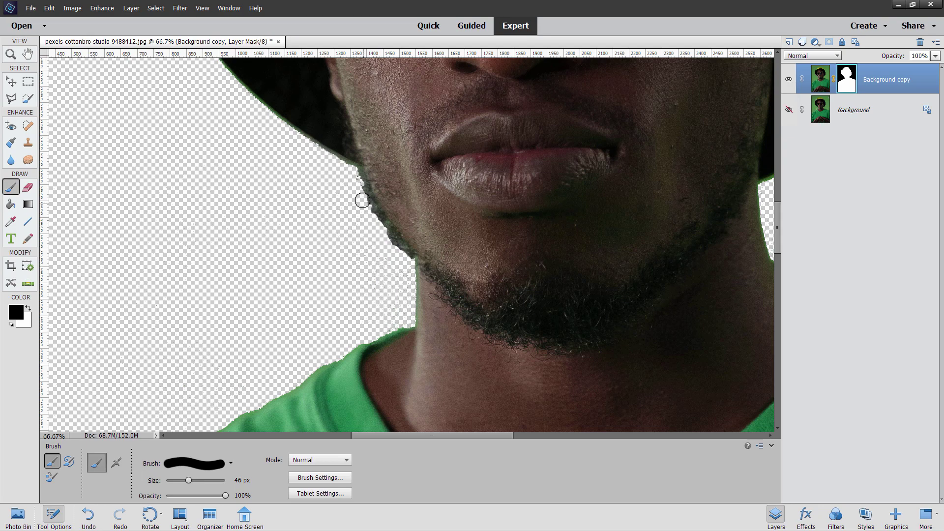
left_click_drag(259, 164, 278, 359)
left_click_drag(187, 123, 236, 315)
left_click_drag(229, 142, 228, 149)
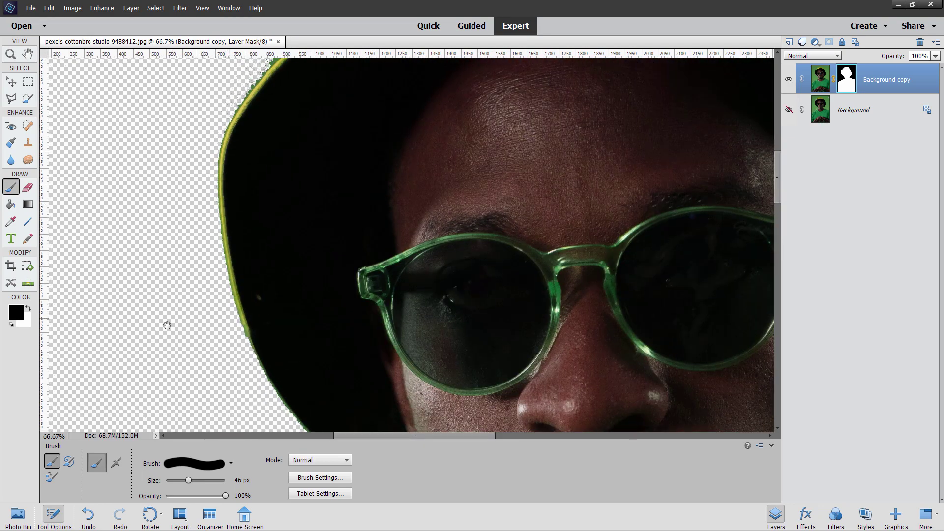
left_click_drag(167, 325, 175, 176)
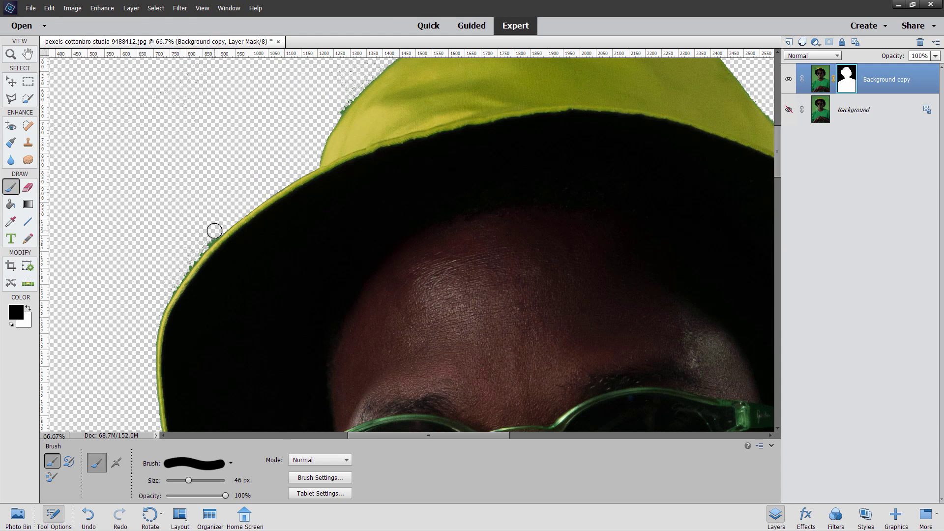
mouse_move(215, 230)
left_mouse_down()
mouse_move(166, 291)
mouse_move(209, 236)
mouse_move(181, 271)
left_mouse_up()
left_click_drag(331, 95, 245, 228)
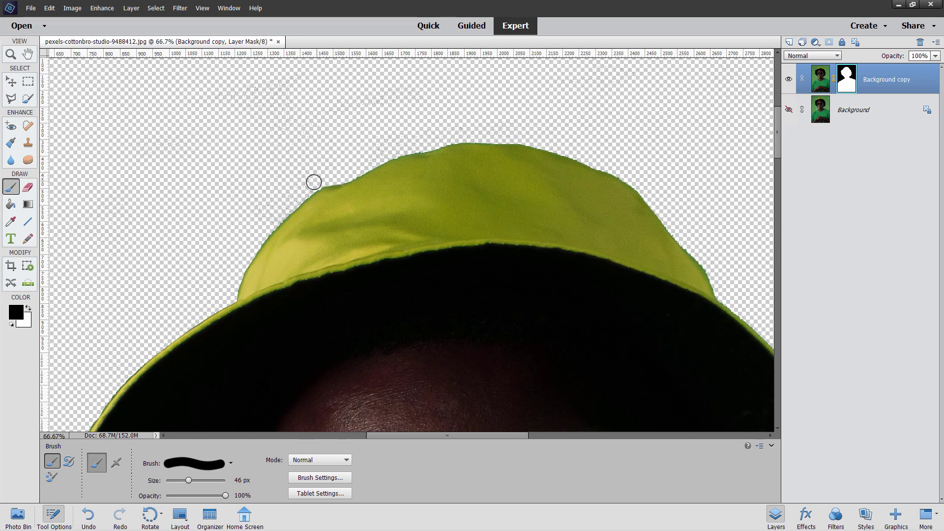
left_click_drag(672, 152, 510, 133)
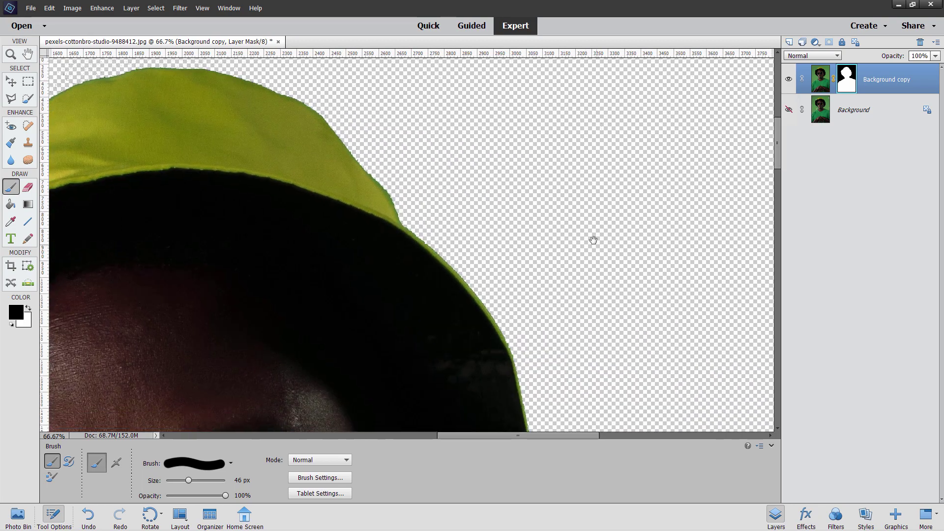
left_click_drag(423, 345, 415, 146)
left_click_drag(523, 300, 540, 131)
scroll(572, 210, "down", 6)
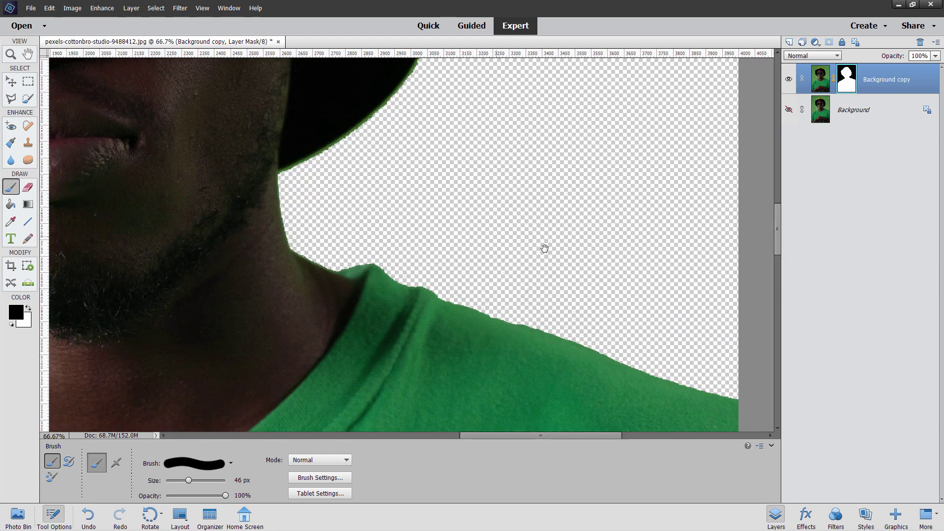
left_click_drag(545, 249, 388, 235)
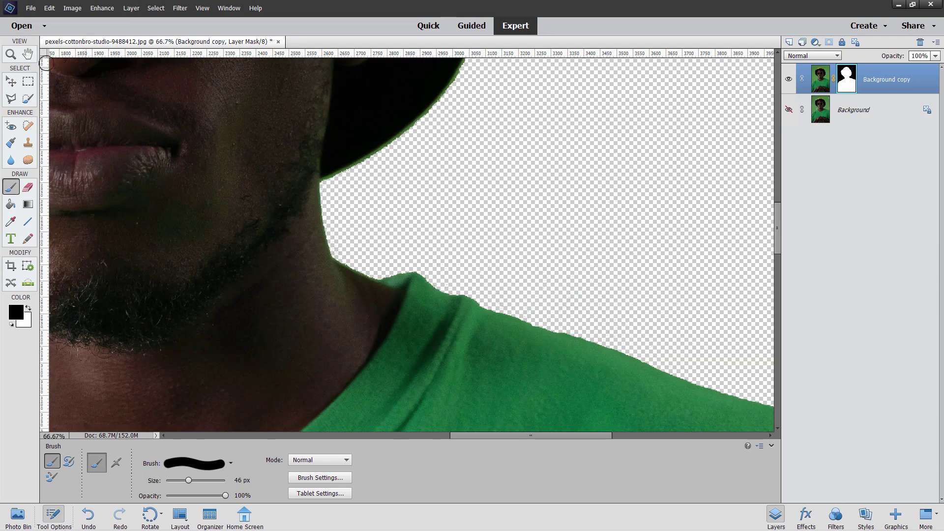
Step: Duplicate the original Background layer and rename the copy 'Background safety'
key("z")
left_click(263, 461)
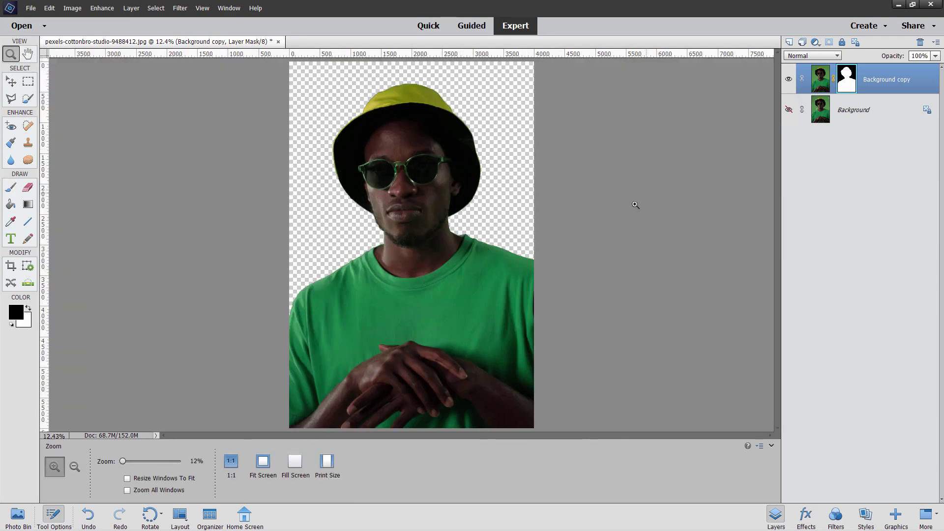
left_click(855, 118)
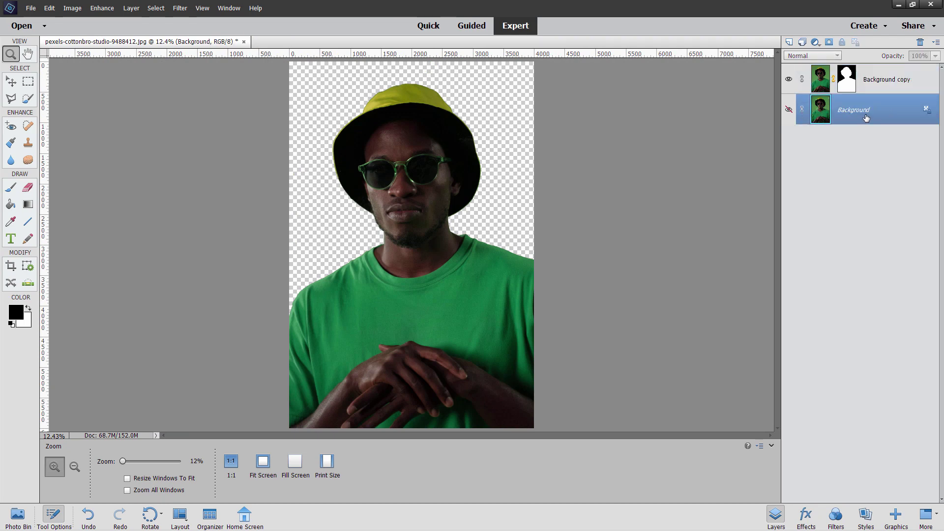
right_click(867, 113)
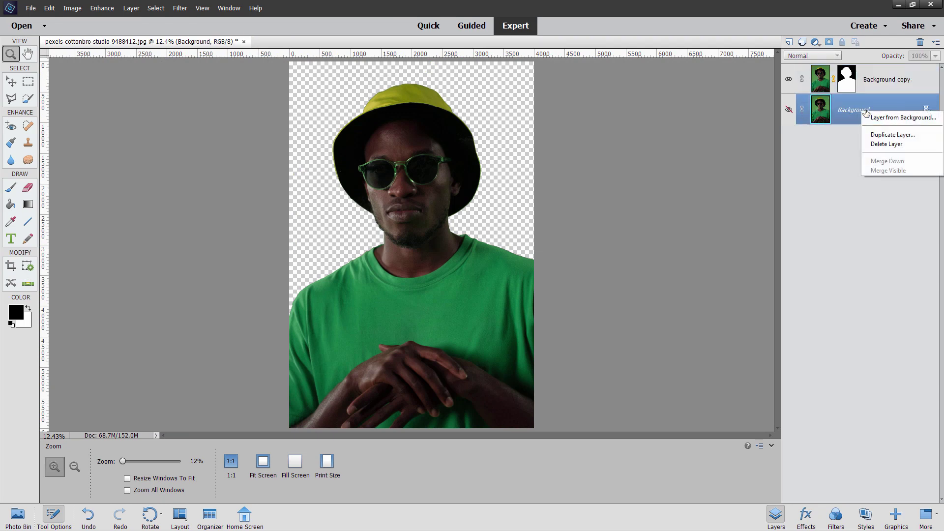
left_click(891, 134)
left_click(560, 162)
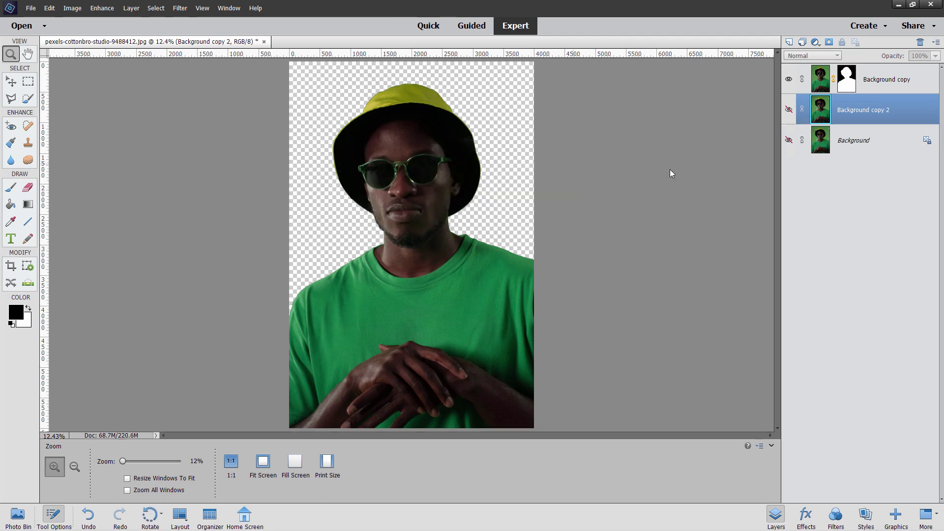
double_click(869, 111)
left_click(892, 113)
key("BackSpace")
key("BackSpace")
key("BackSpace")
key("BackSpace")
key("Return")
Step: Show the Backgrounds category in the Graphics panel and scroll through its list
left_click(896, 517)
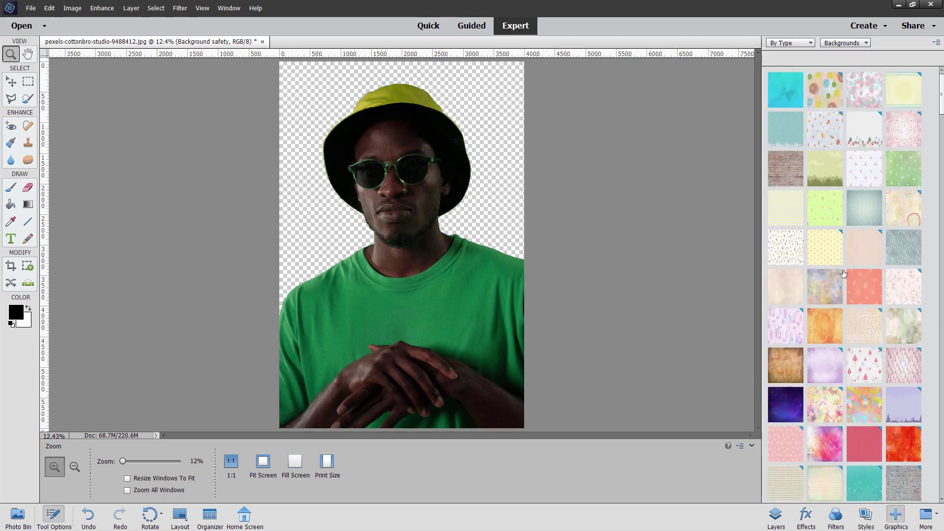
left_click(790, 43)
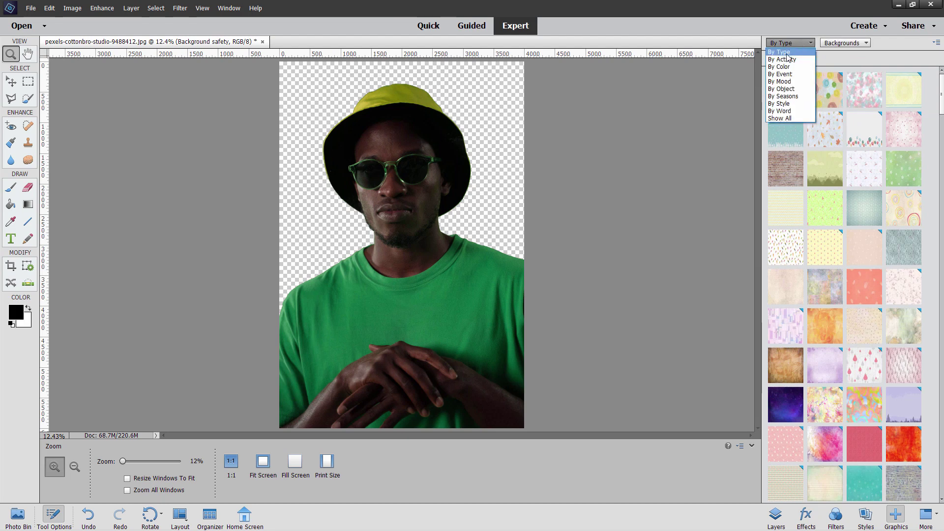
left_click(845, 43)
left_click(845, 43)
left_click(850, 79)
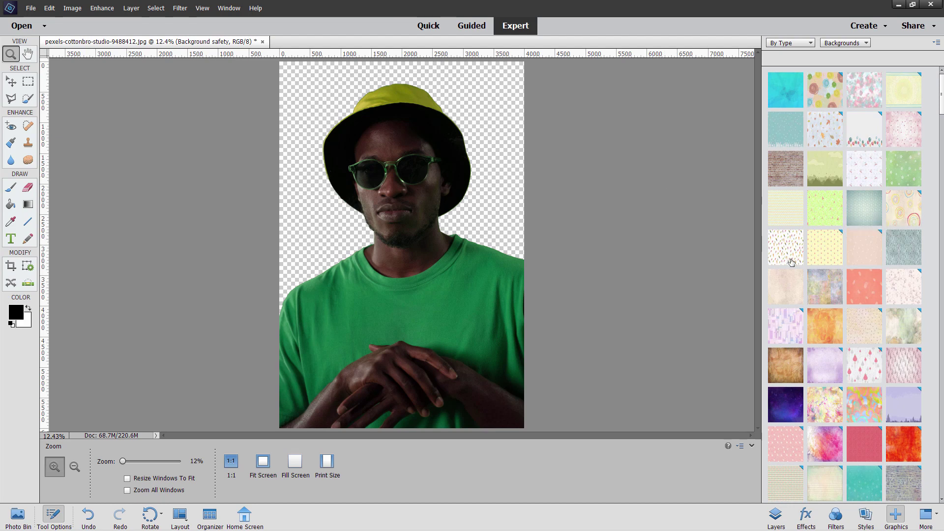
scroll(829, 263, "down", 3)
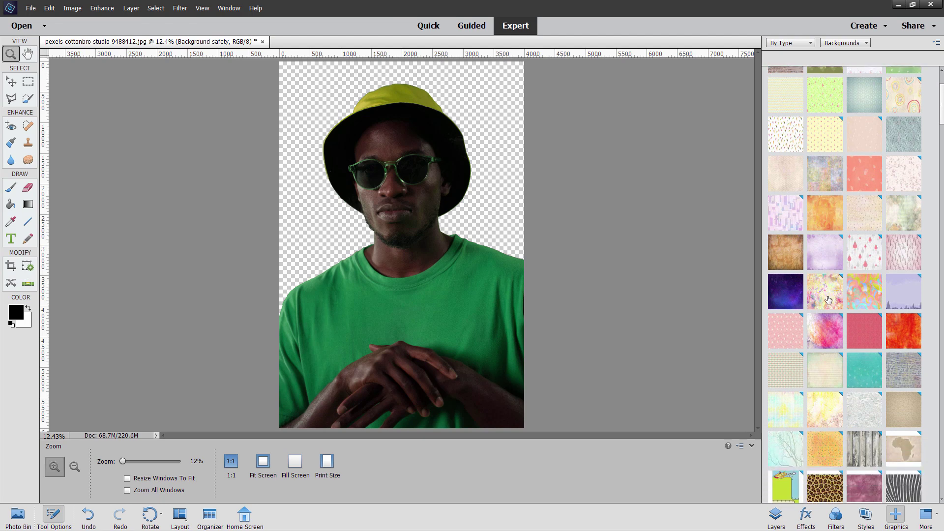
scroll(829, 301, "down", 8)
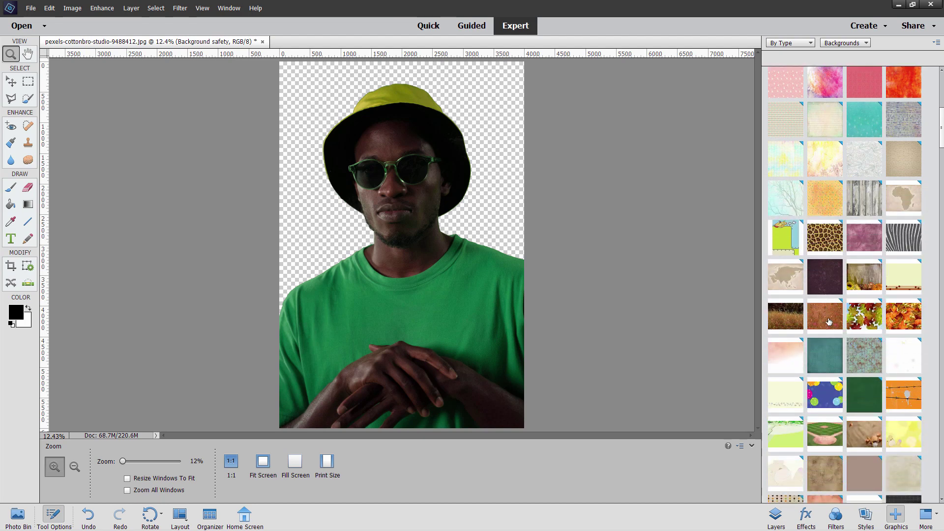
scroll(830, 289, "down", 5)
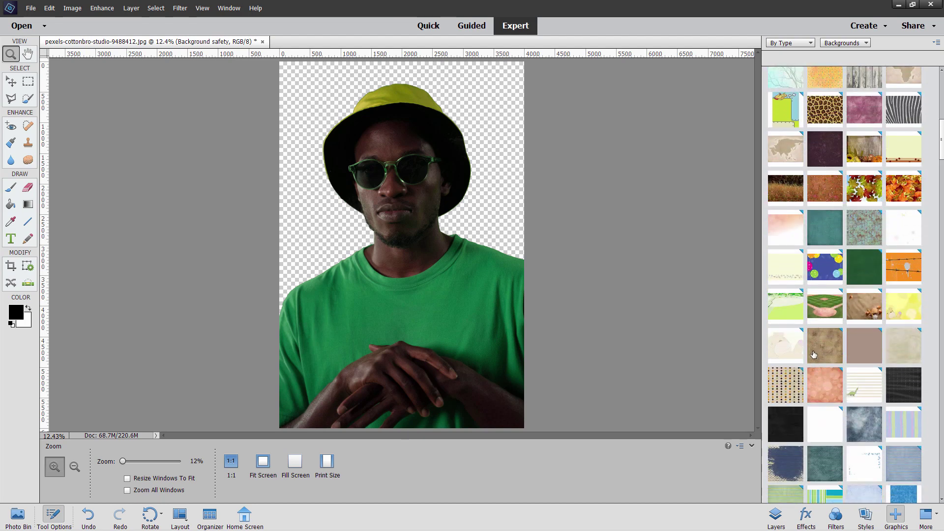
scroll(814, 366, "down", 3)
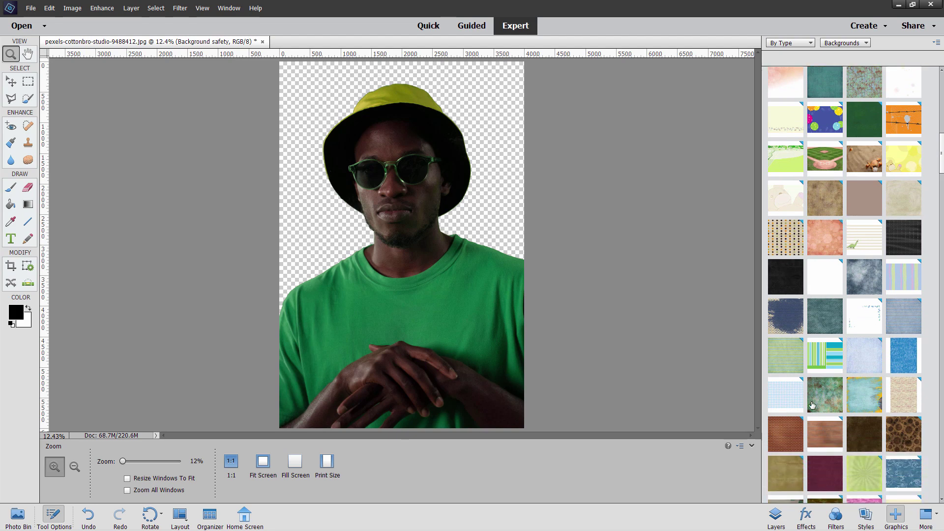
scroll(813, 405, "down", 3)
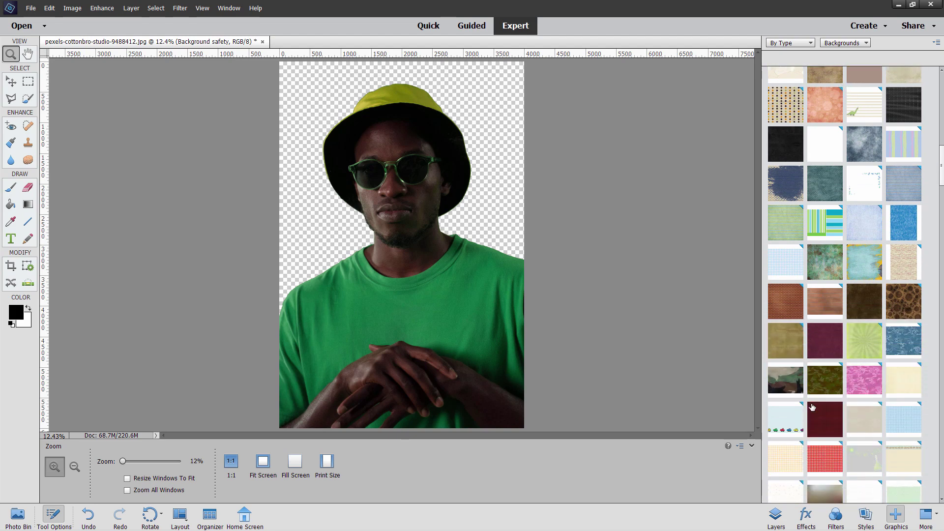
Step: Try the sunburst and crosshatch backgrounds, then settle on Blue Swirly behind the subject
left_click(825, 254)
double_click(825, 253)
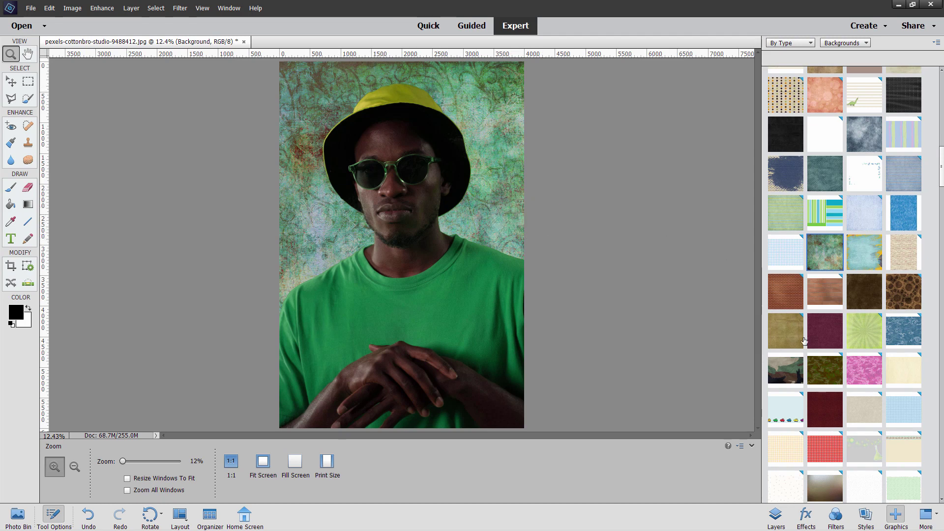
scroll(831, 349, "down", 3)
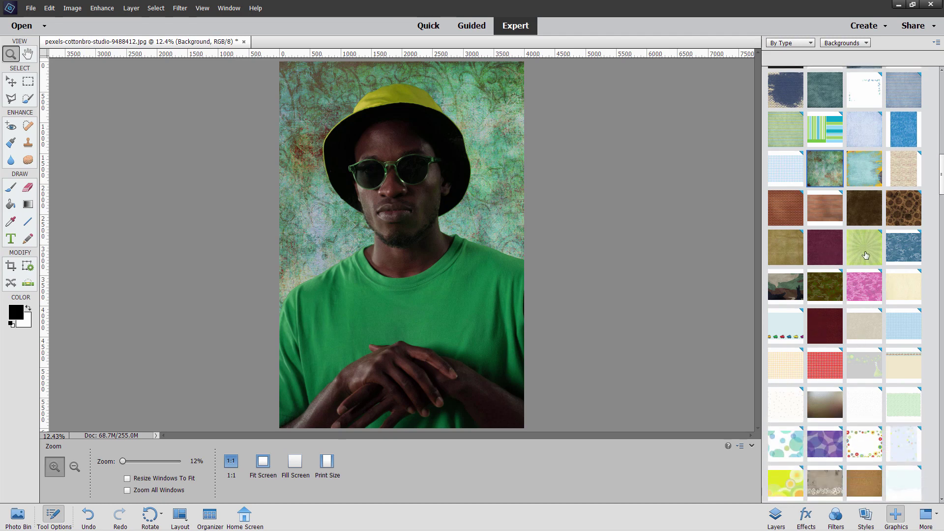
double_click(866, 253)
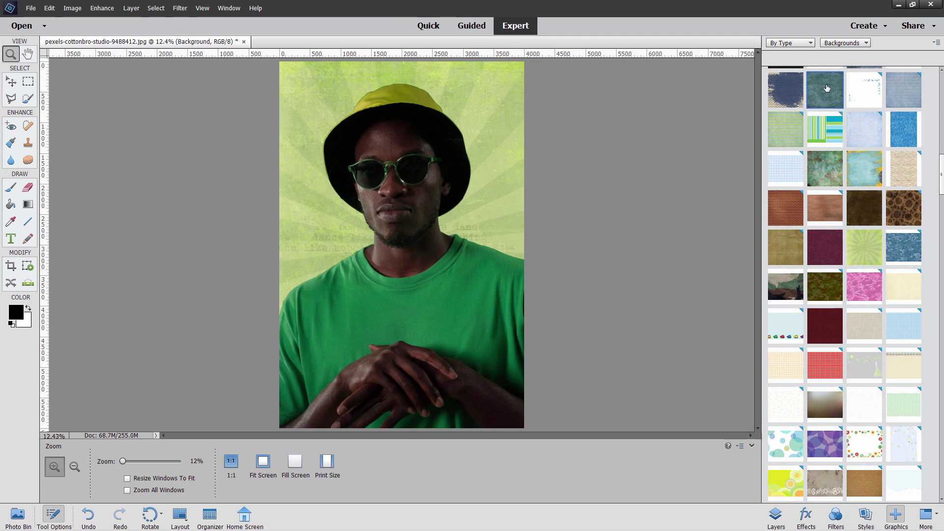
left_click_drag(826, 88, 503, 148)
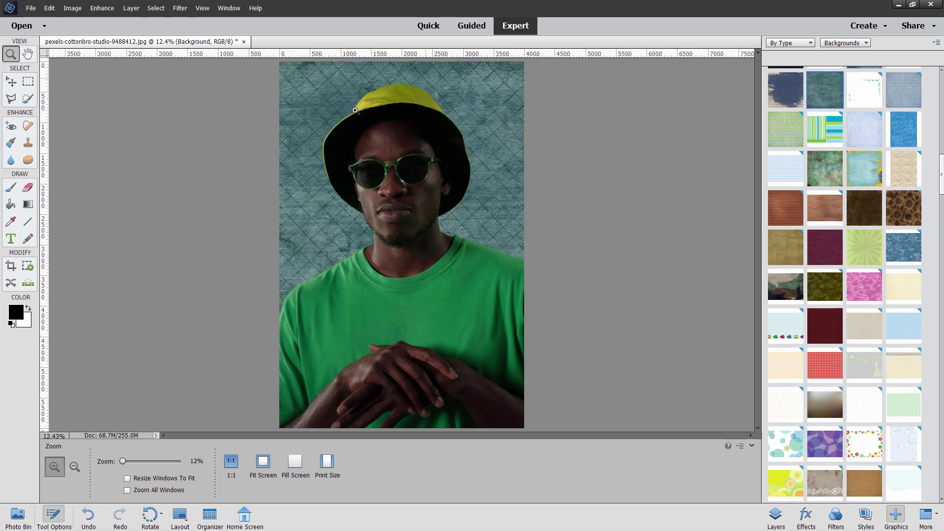
double_click(825, 175)
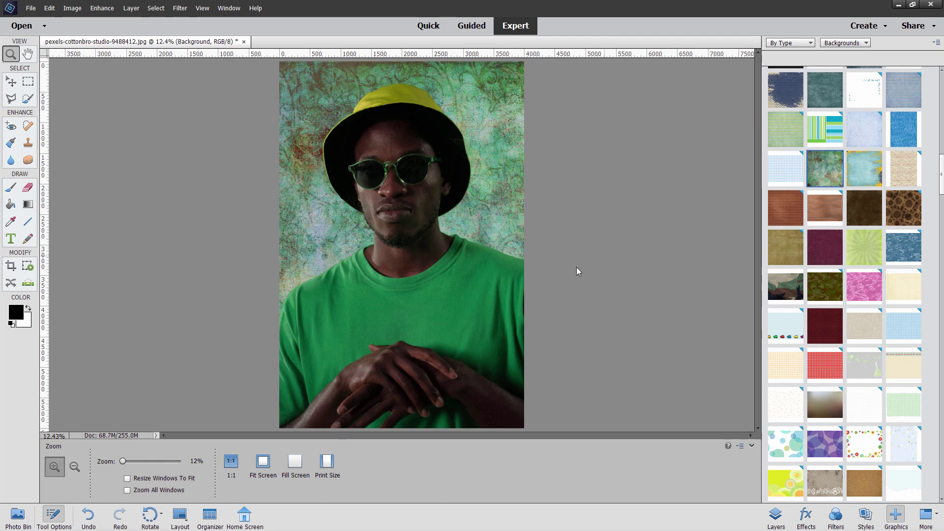
Step: Add a Levels adjustment layer clipped to the Background copy layer
left_click(776, 516)
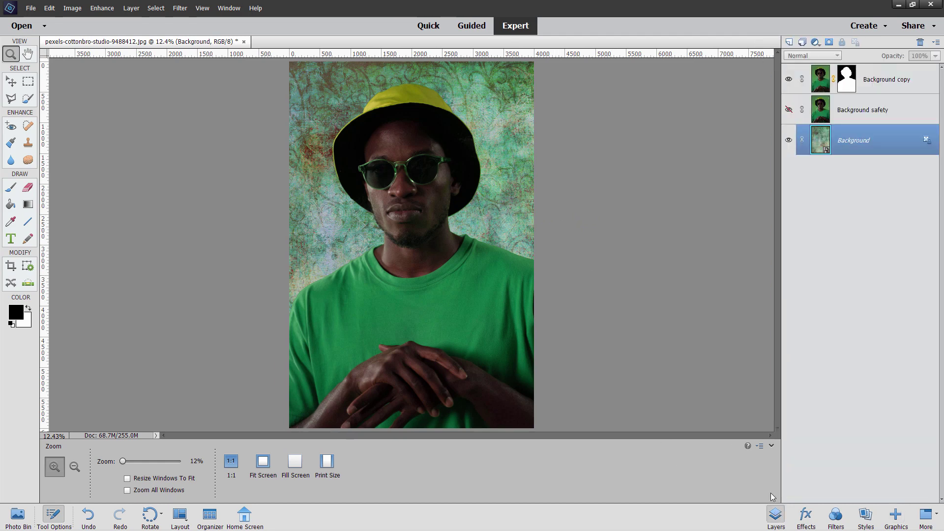
left_click(818, 75)
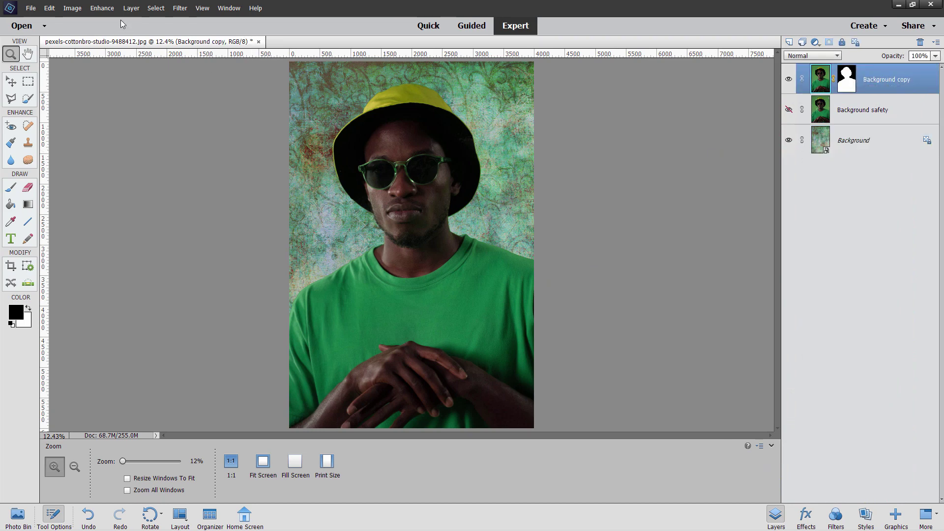
left_click(131, 7)
mouse_move(187, 85)
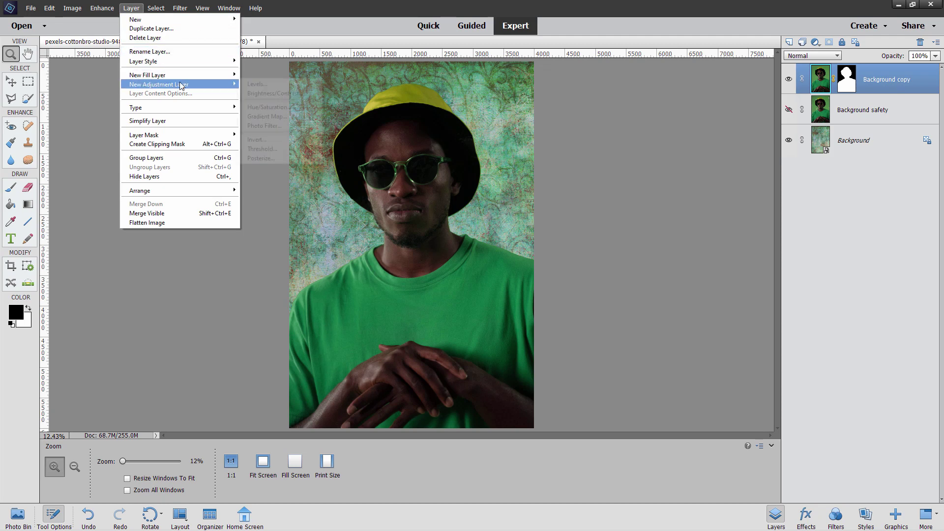
left_click(265, 84)
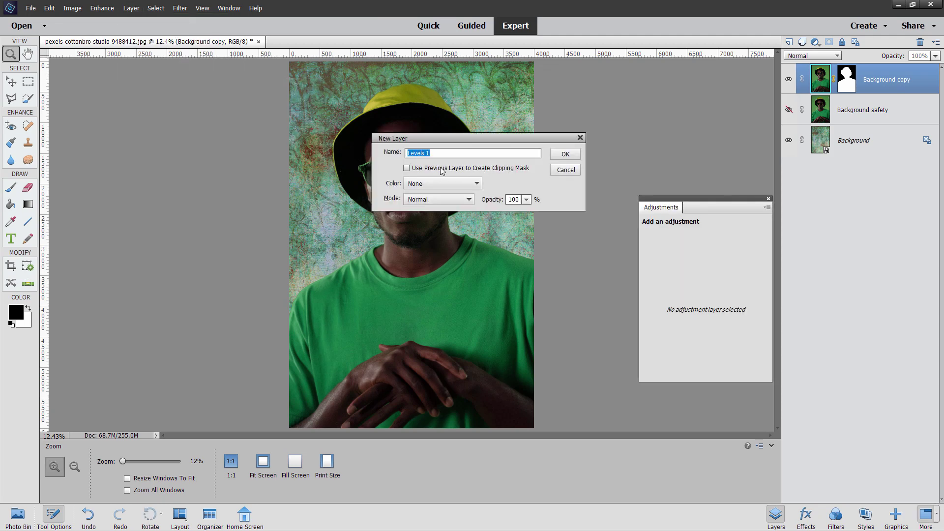
left_click(459, 167)
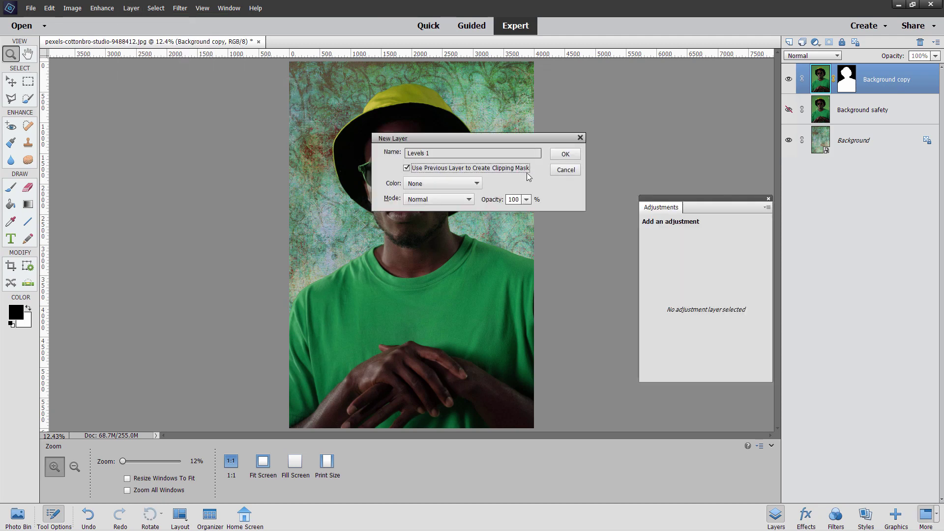
left_click(566, 154)
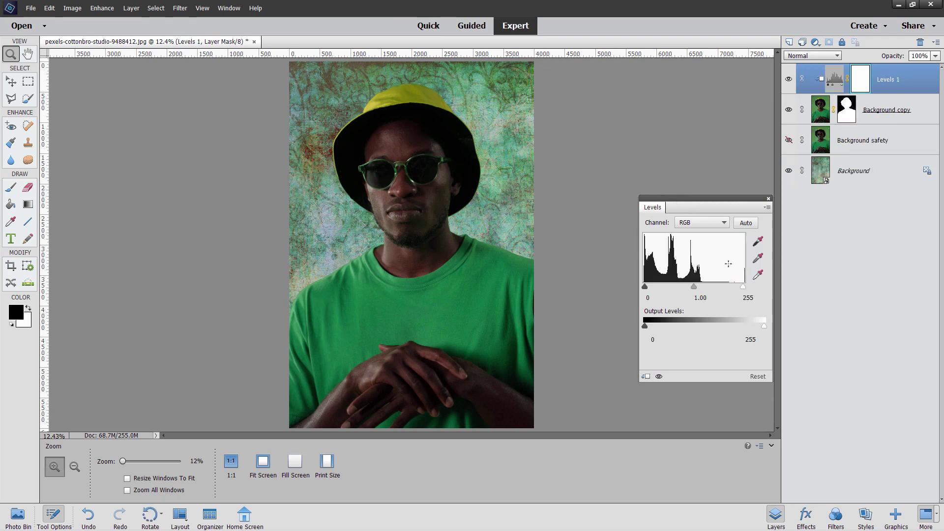
Step: Set Levels inputs to 10, 1.12 and 149, toggling the adjustment to compare before and after
left_click_drag(743, 287, 650, 288)
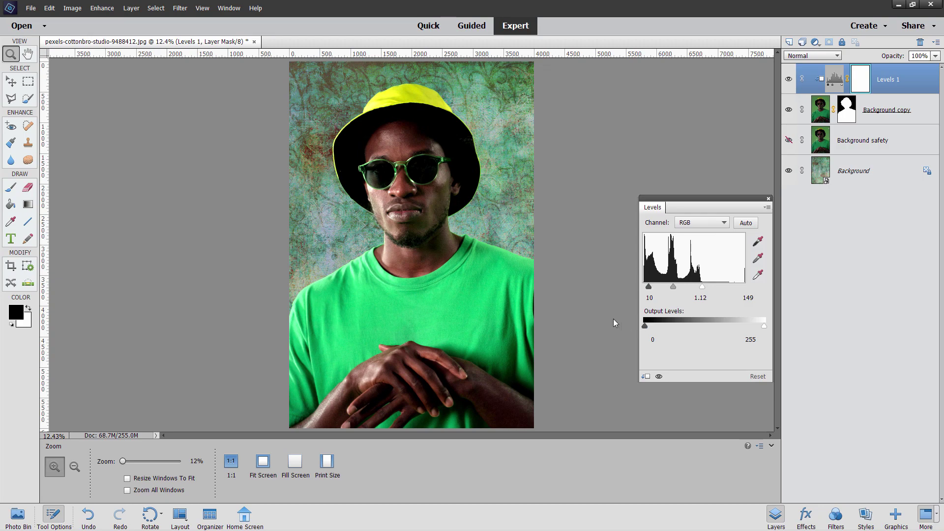
left_click(660, 377)
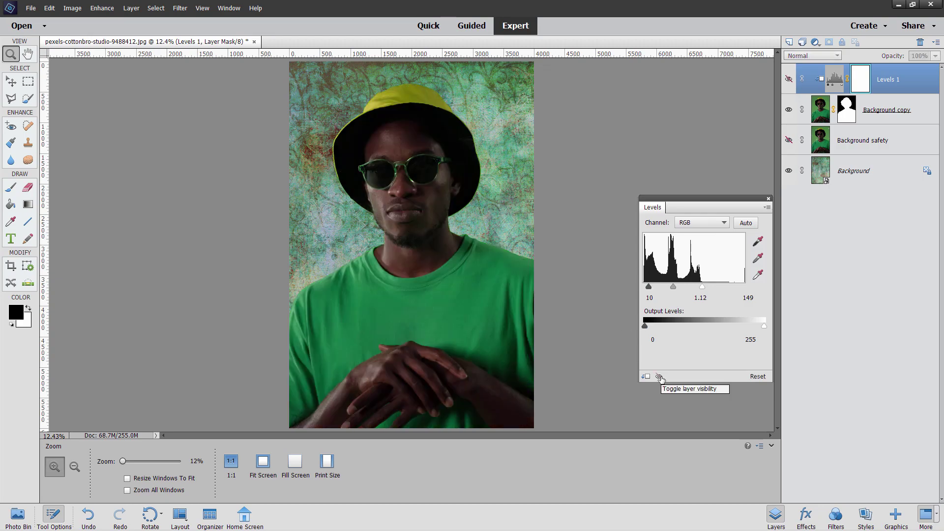
left_click(660, 376)
left_click(660, 377)
left_click(660, 376)
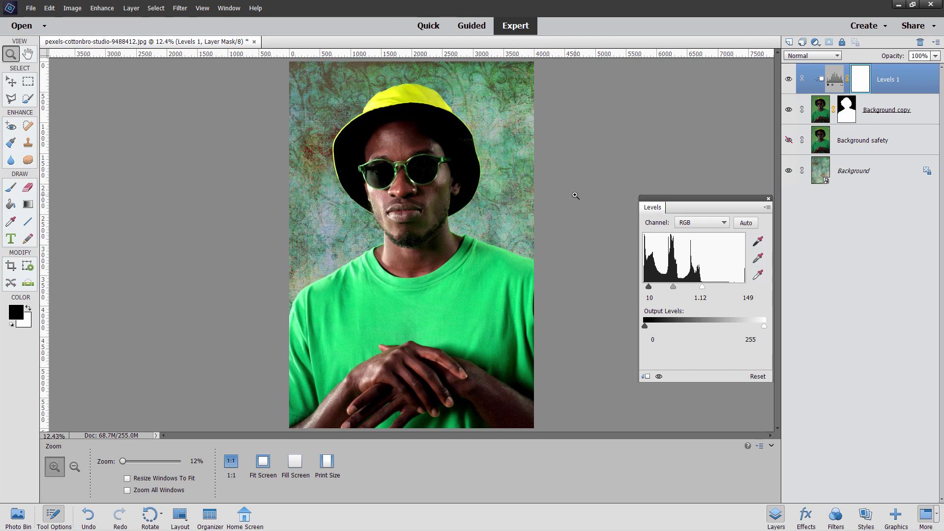